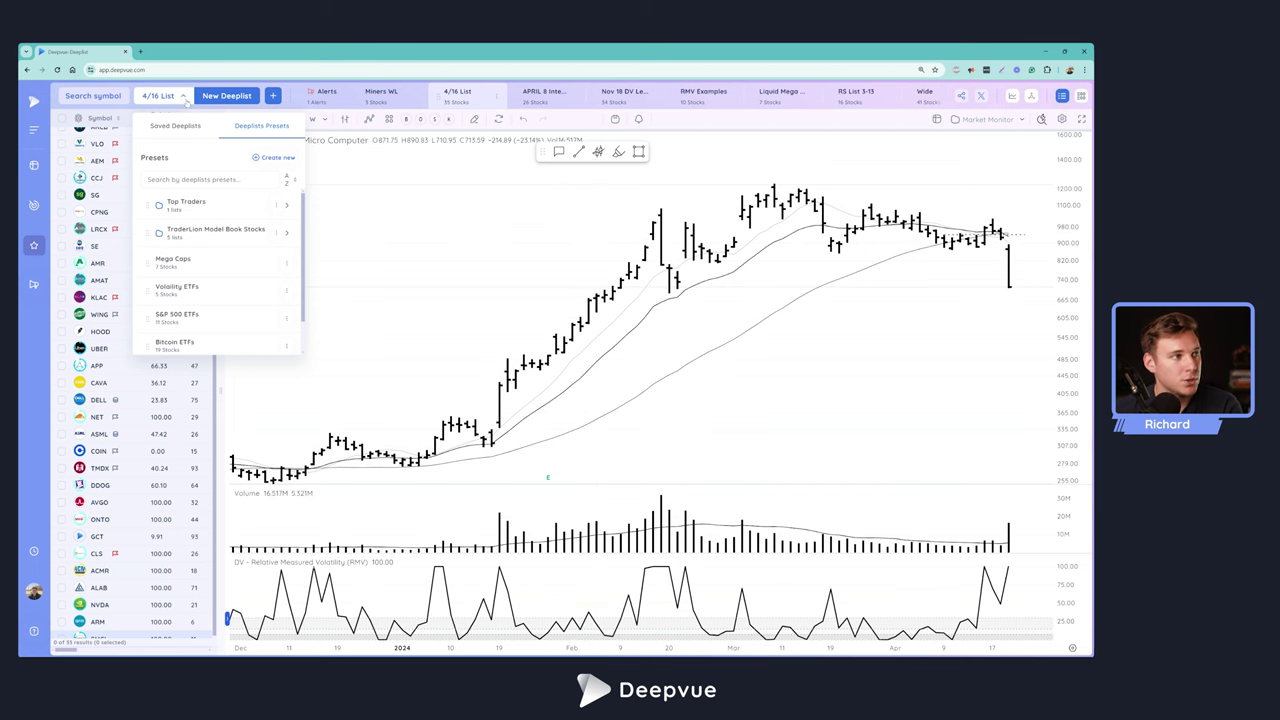
Step: Replace the 4/16 List with the ETF list from the Top Traders deeplist presets
click(185, 98)
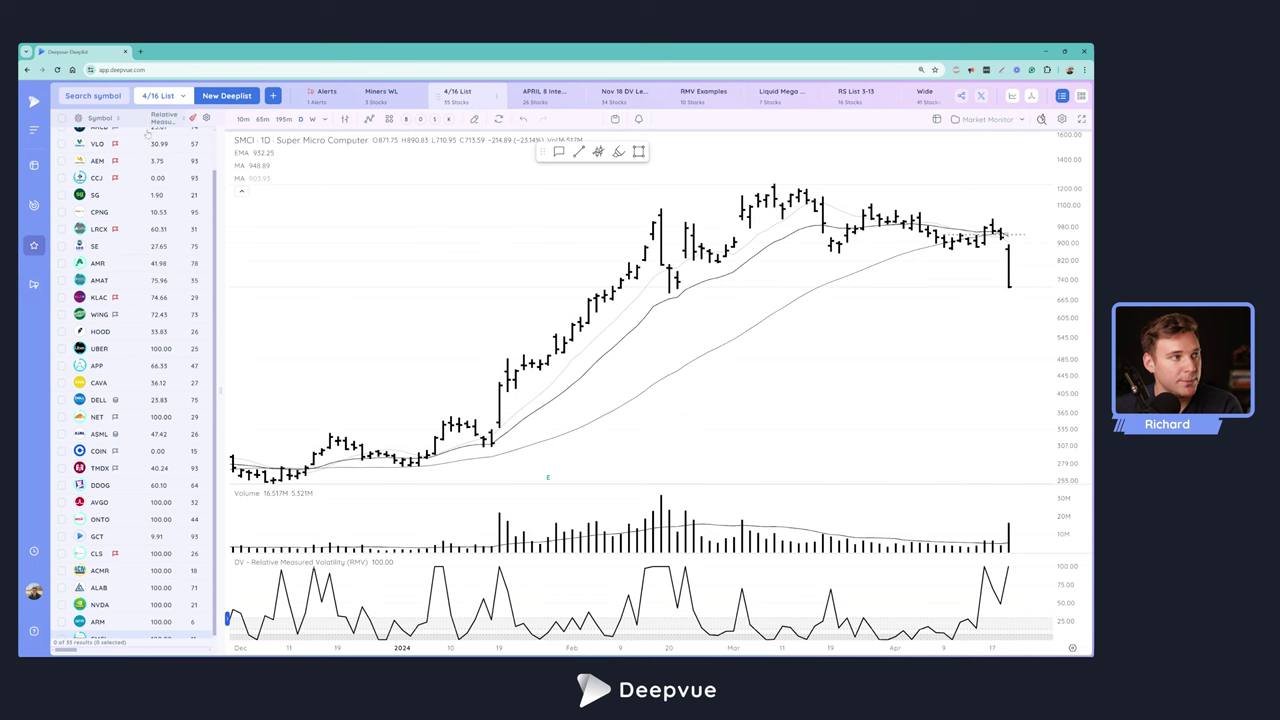
click(186, 96)
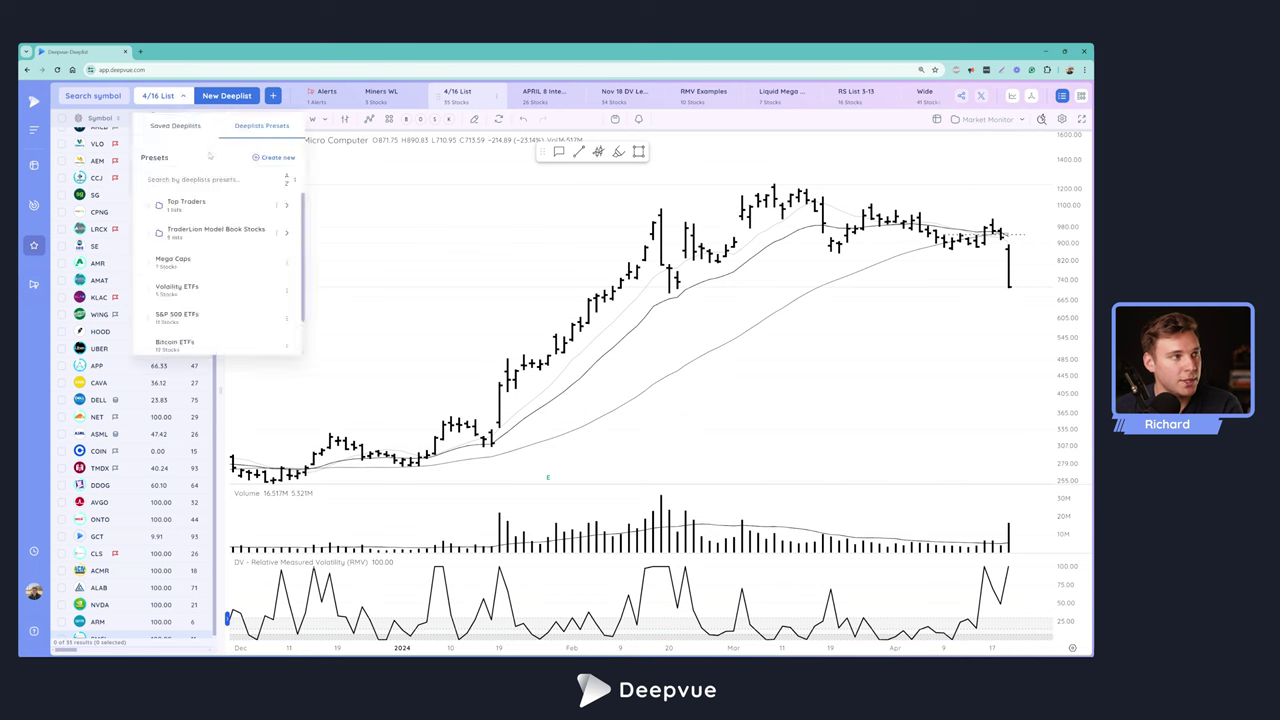
click(186, 136)
click(251, 132)
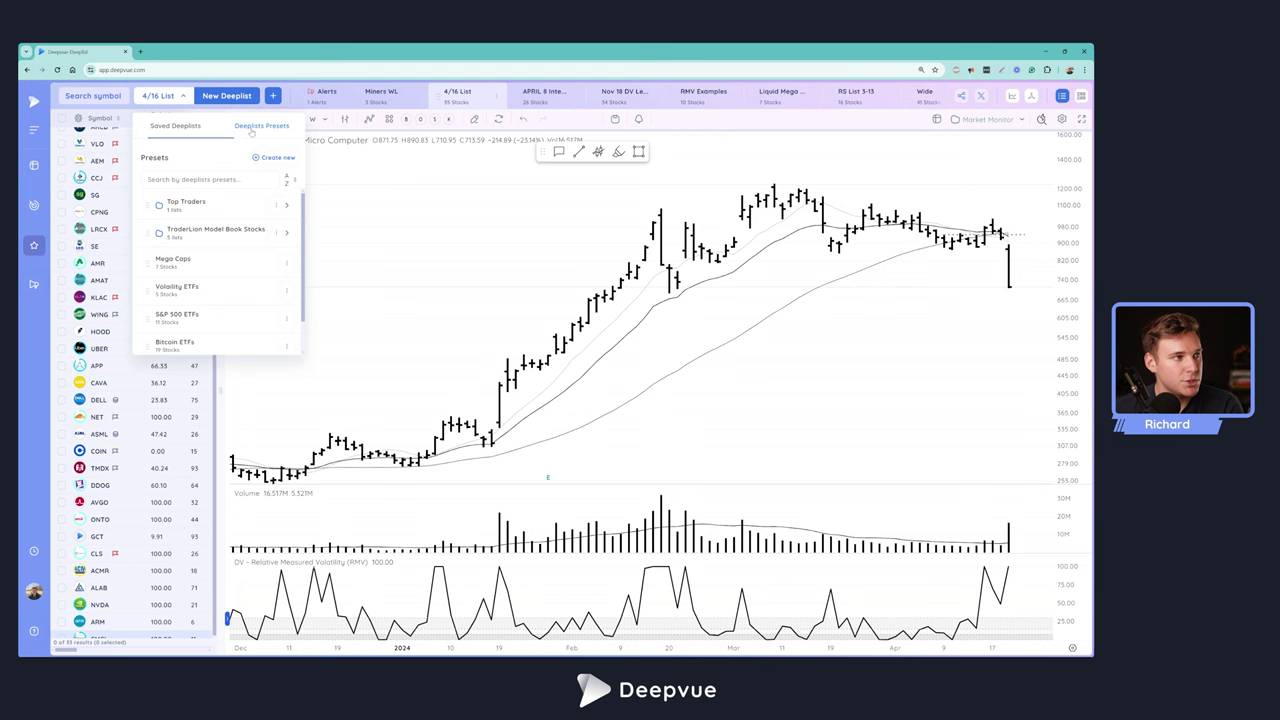
mouse_move(227, 205)
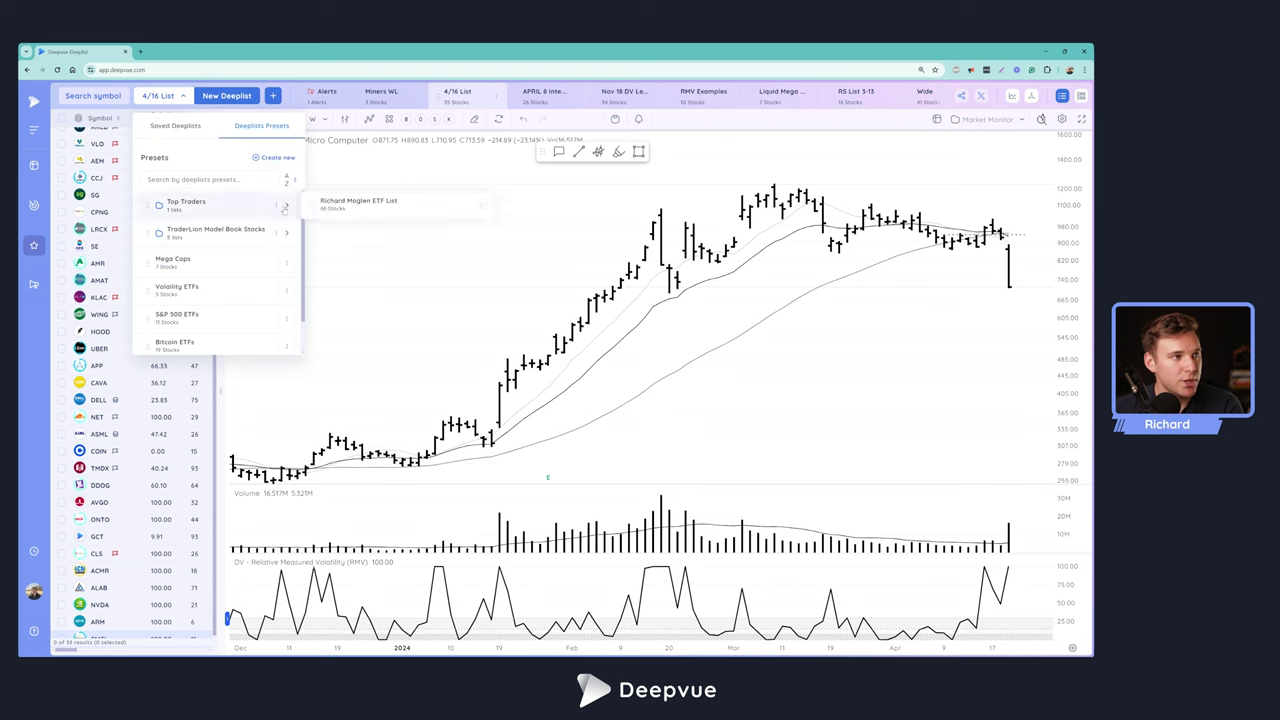
click(338, 204)
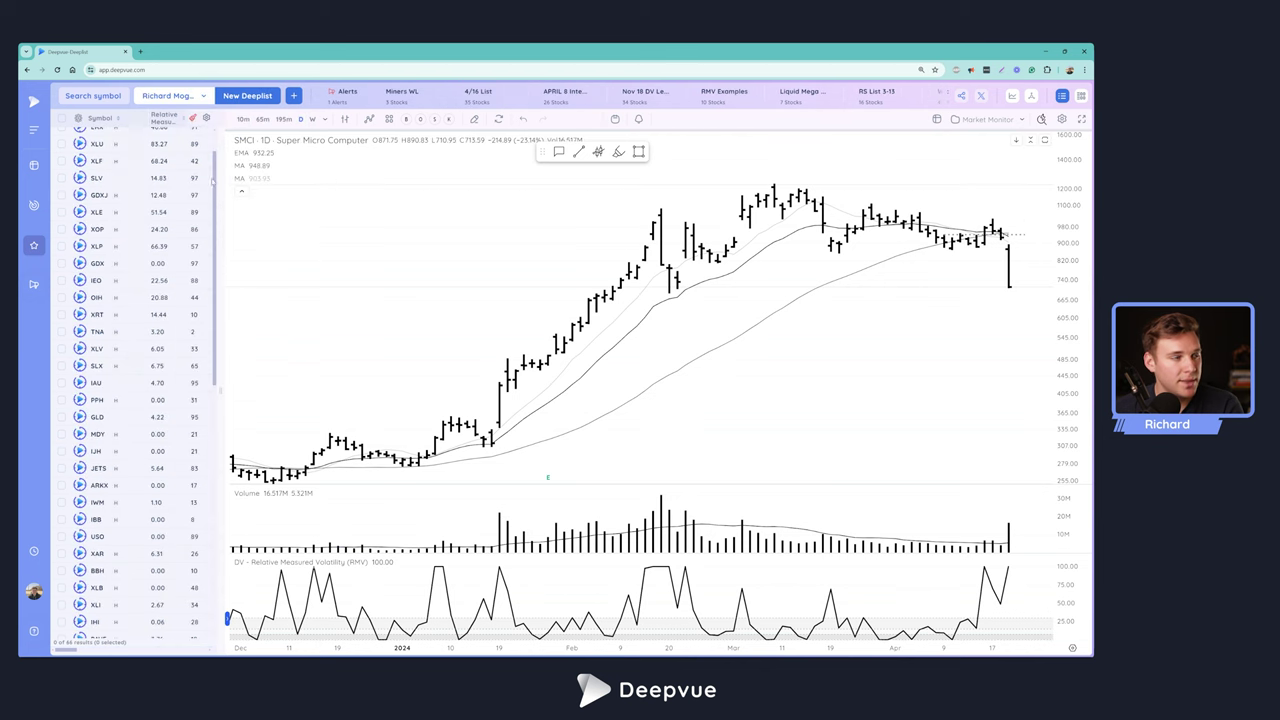
scroll(133, 198, up, 1)
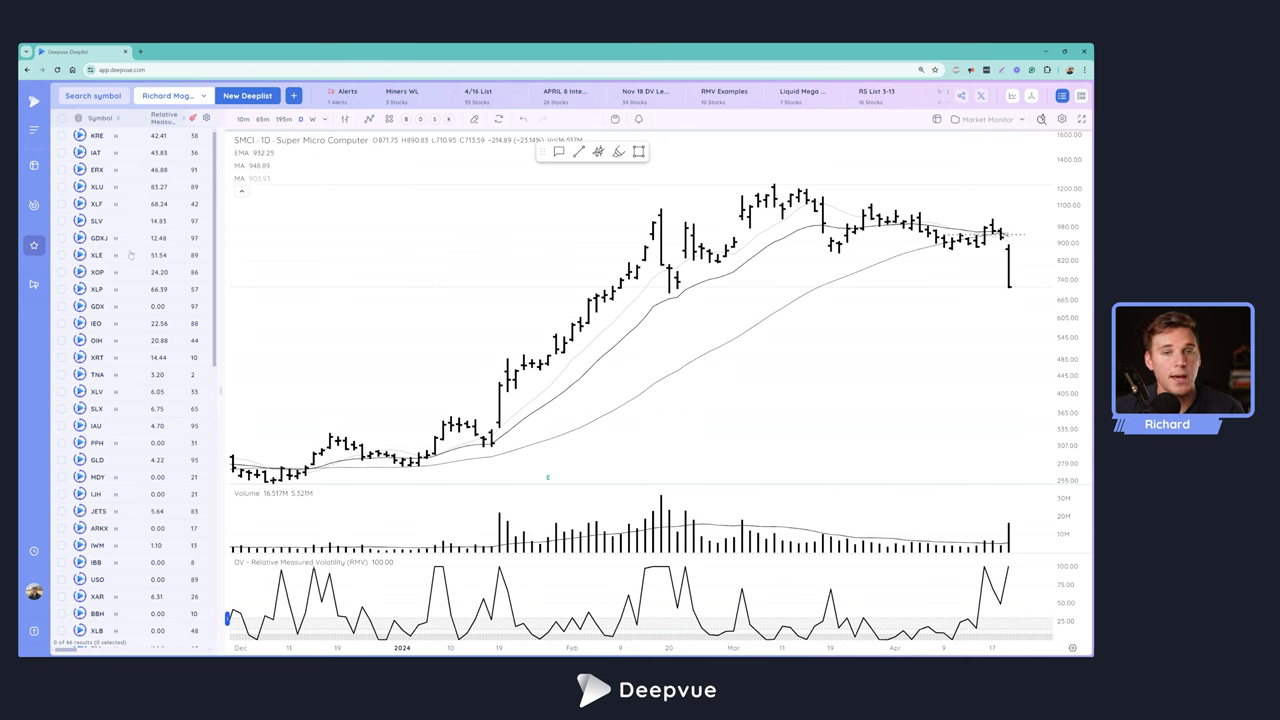
scroll(129, 257, down, 10)
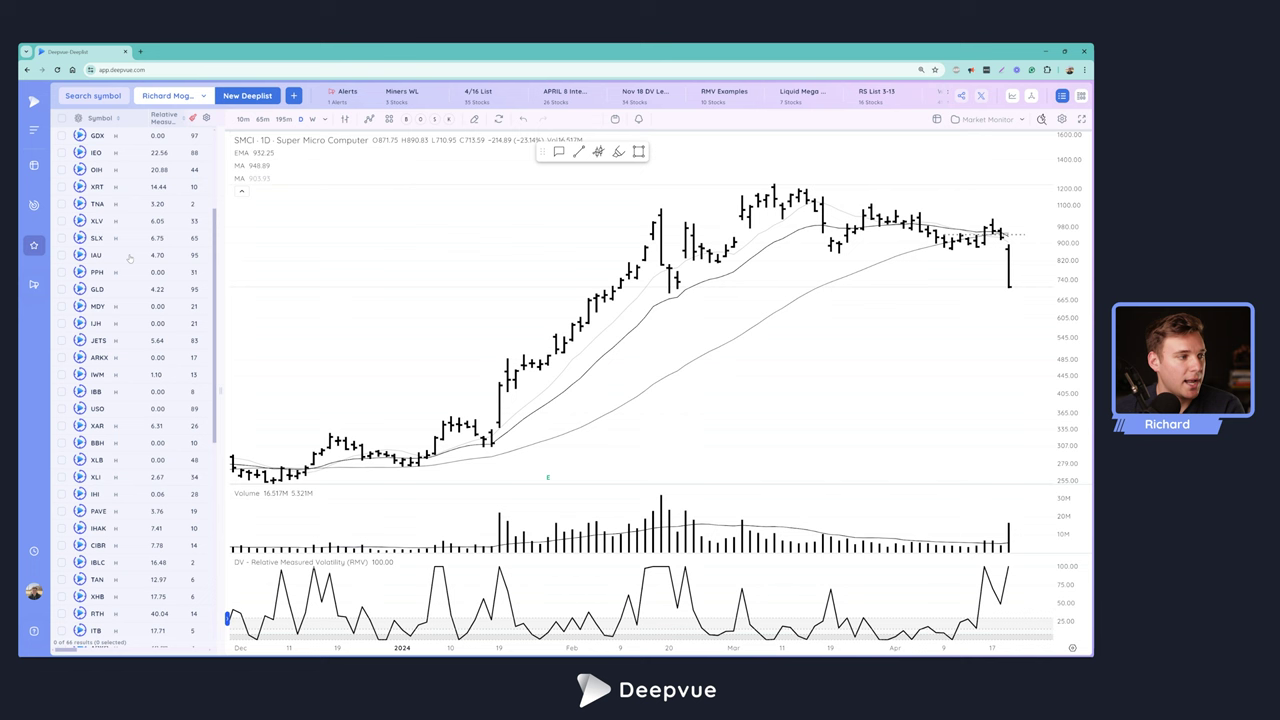
scroll(129, 257, down, 4)
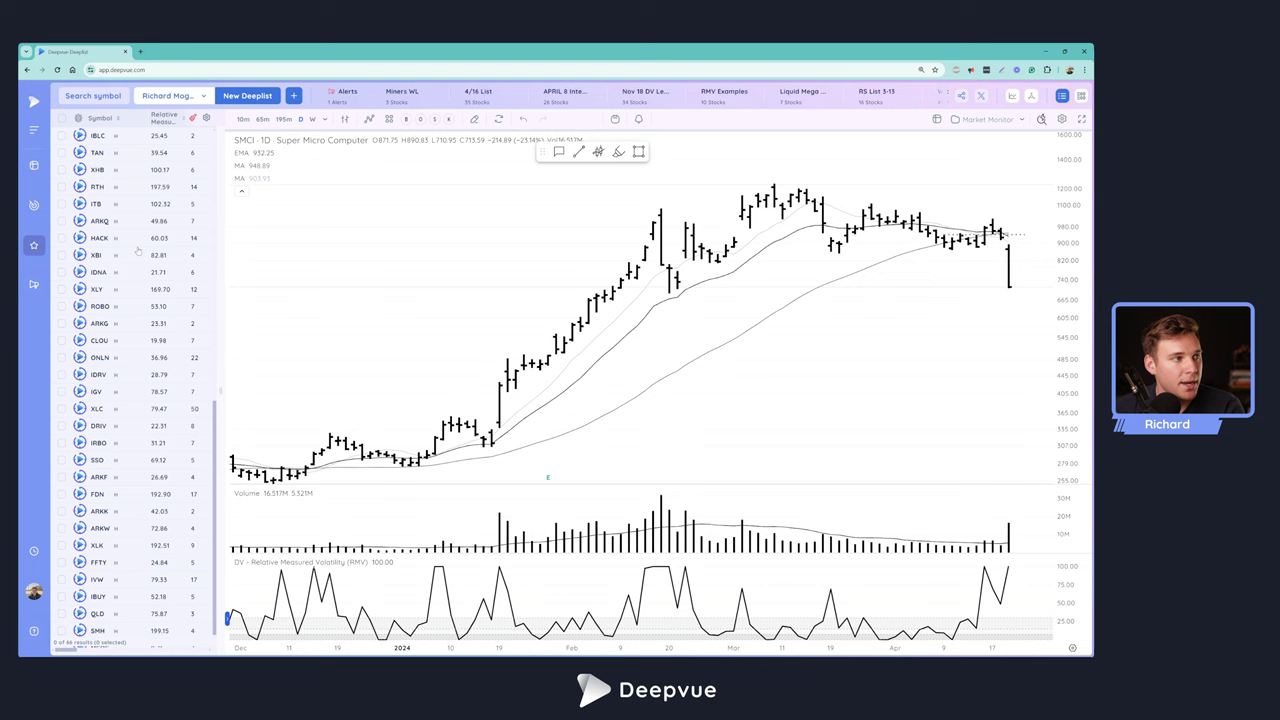
scroll(140, 250, up, 3)
scroll(141, 248, up, 2)
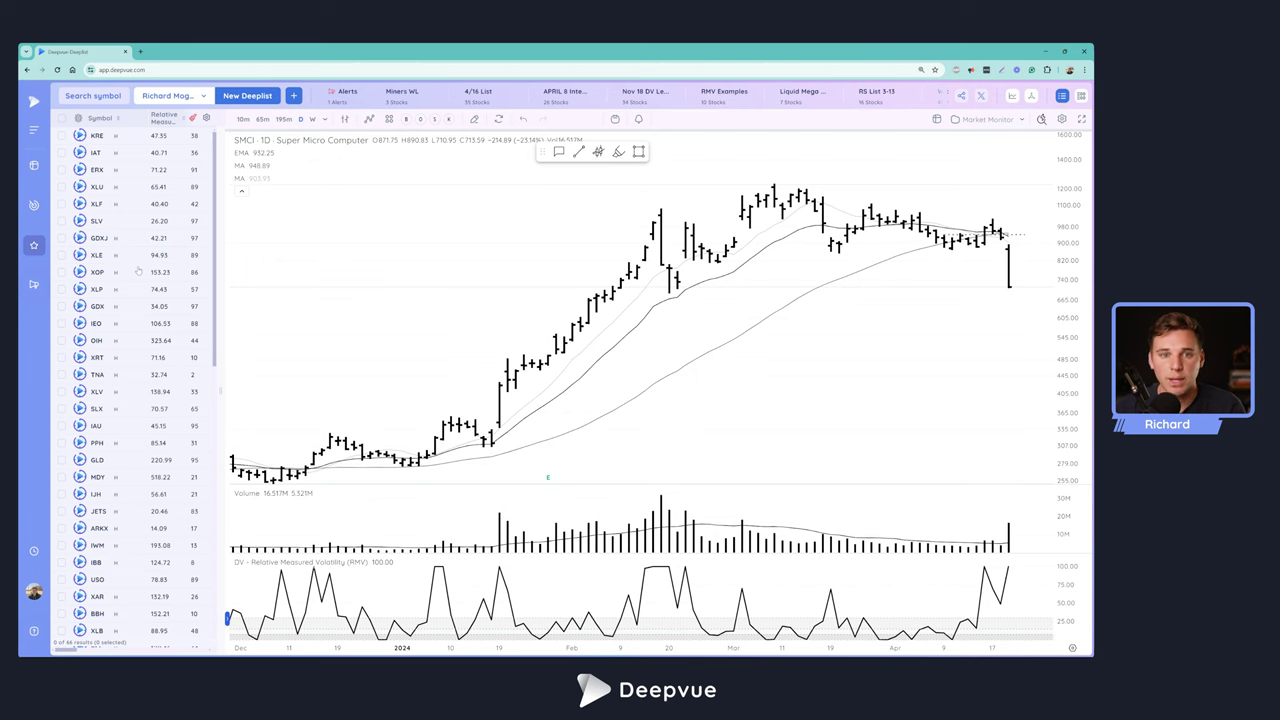
Step: Sort the ETF watchlist by RS rating, highest first, and scroll from GDX down to TNA
drag(220, 200, 287, 200)
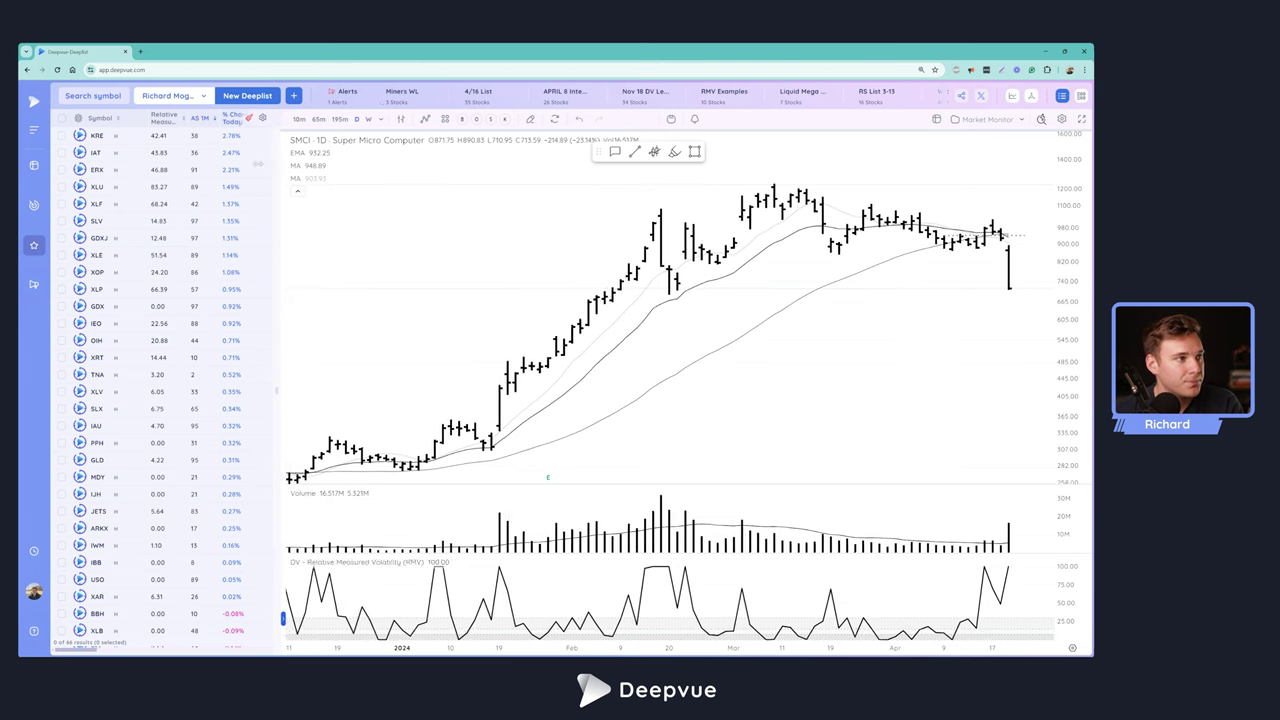
drag(257, 163, 264, 163)
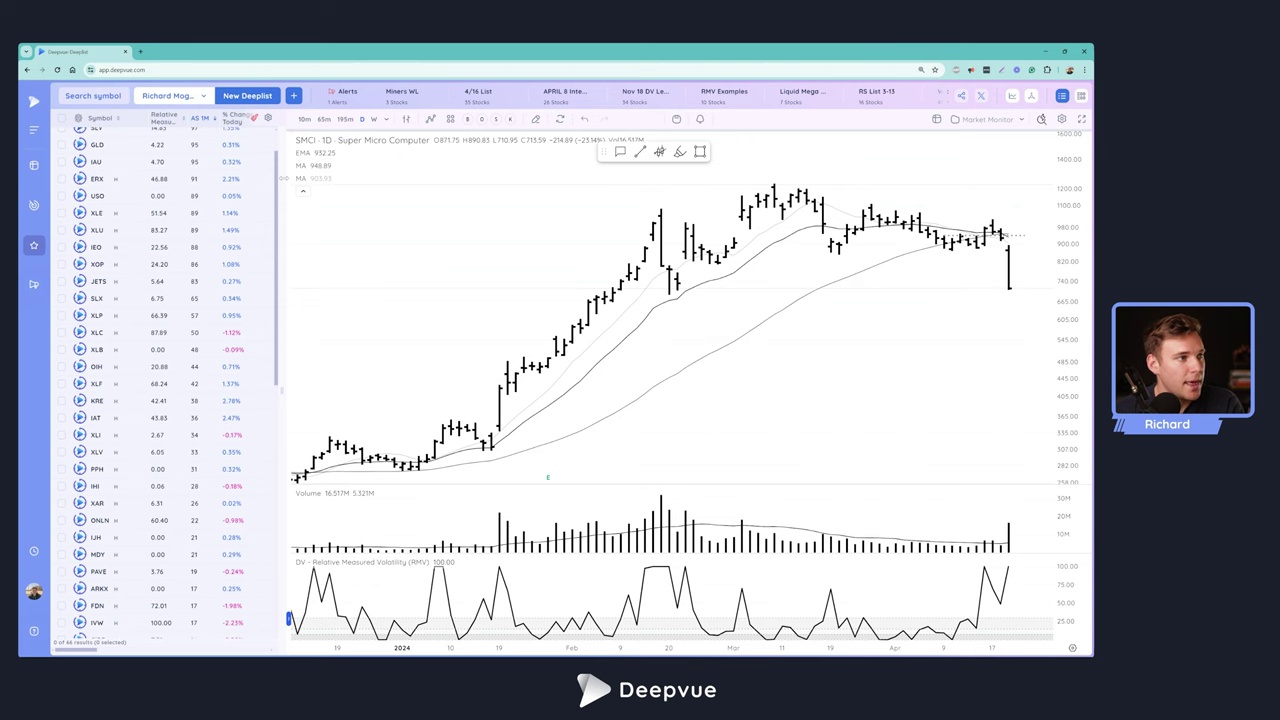
drag(278, 171, 218, 182)
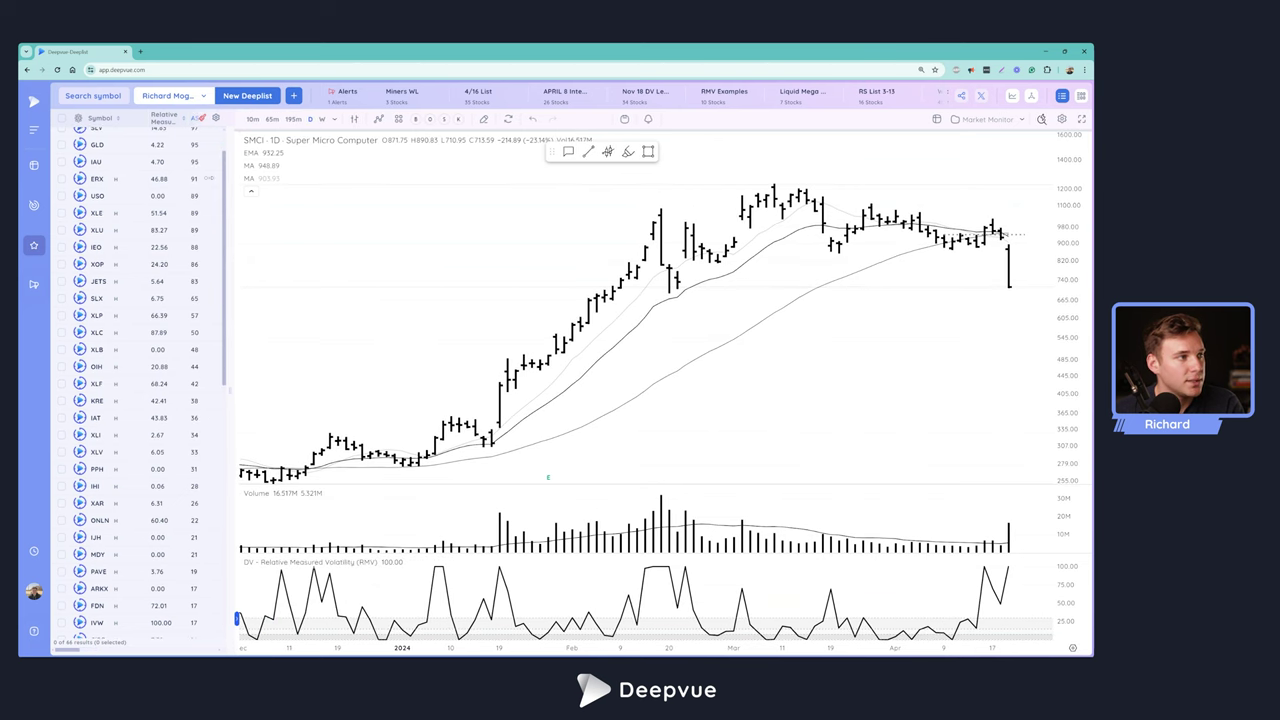
scroll(188, 186, up, 1)
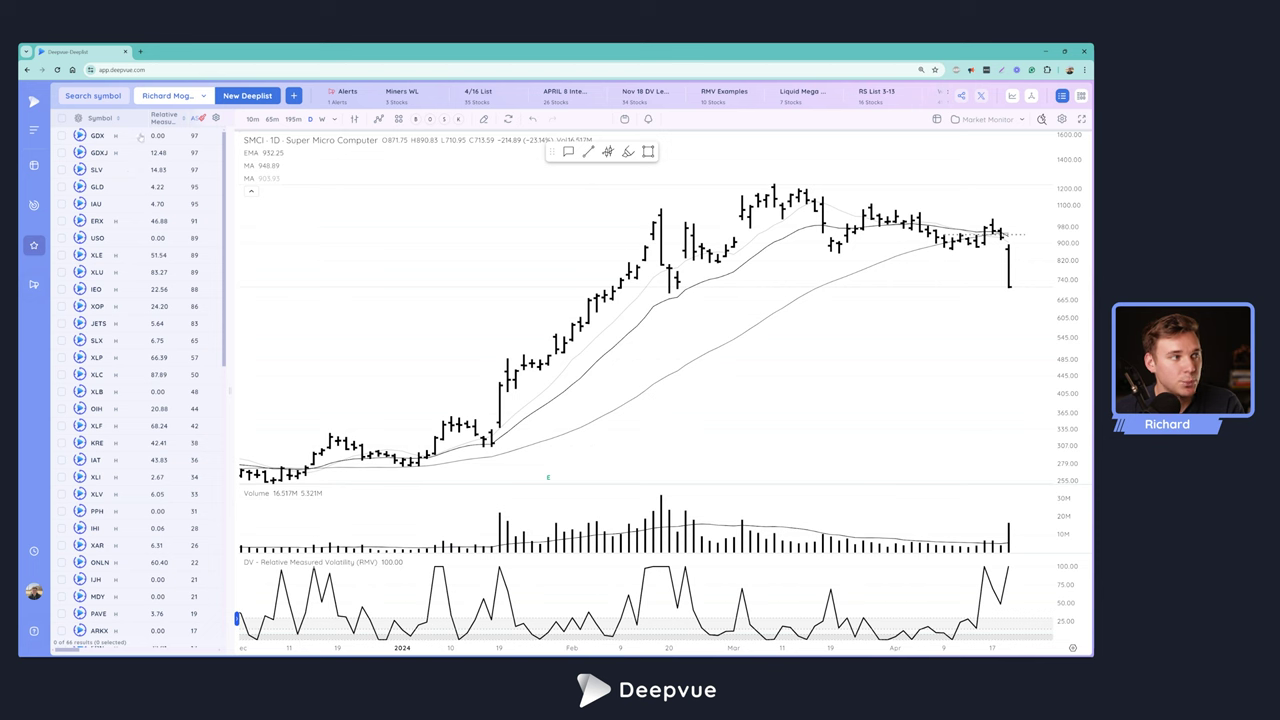
scroll(184, 216, down, 6)
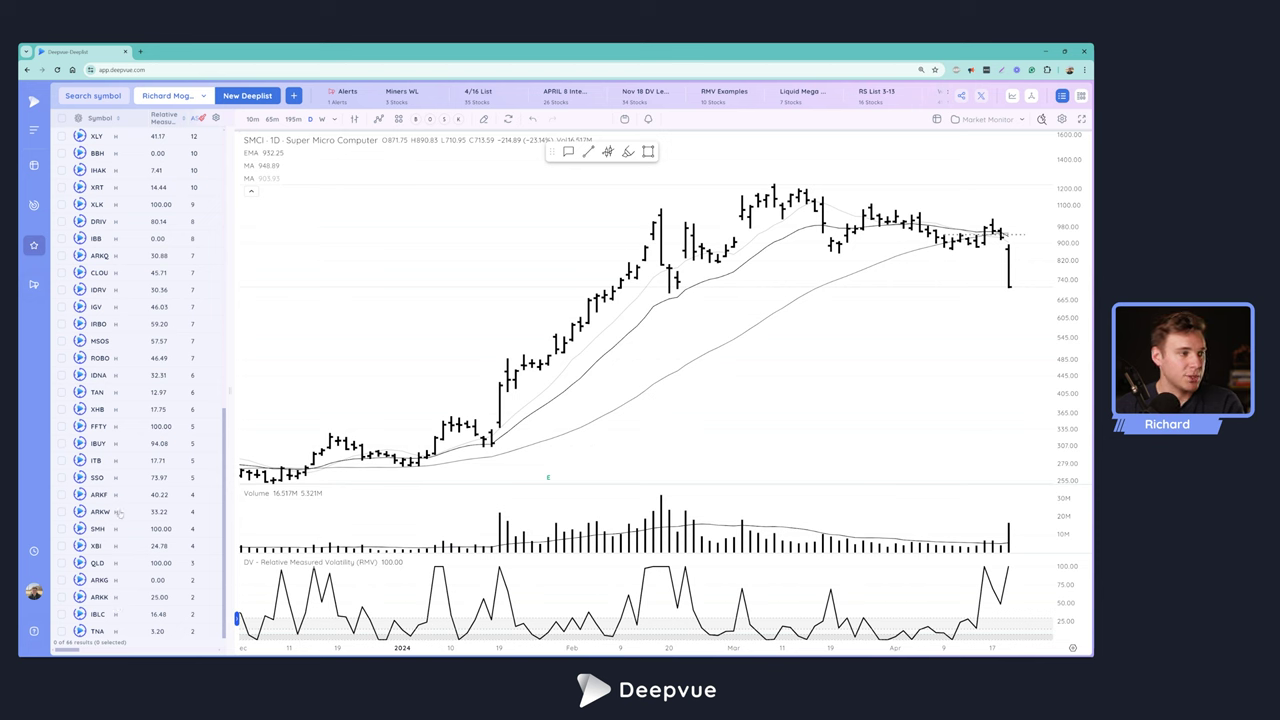
scroll(118, 495, up, 10)
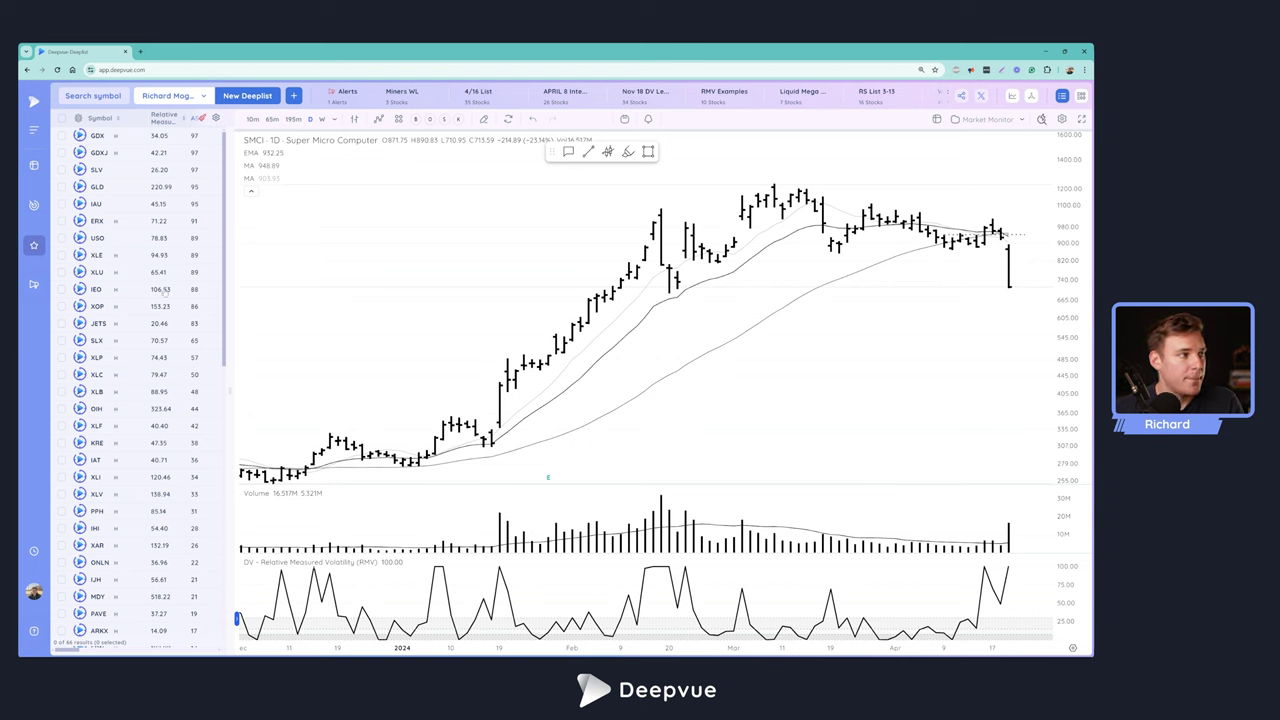
scroll(168, 325, down, 5)
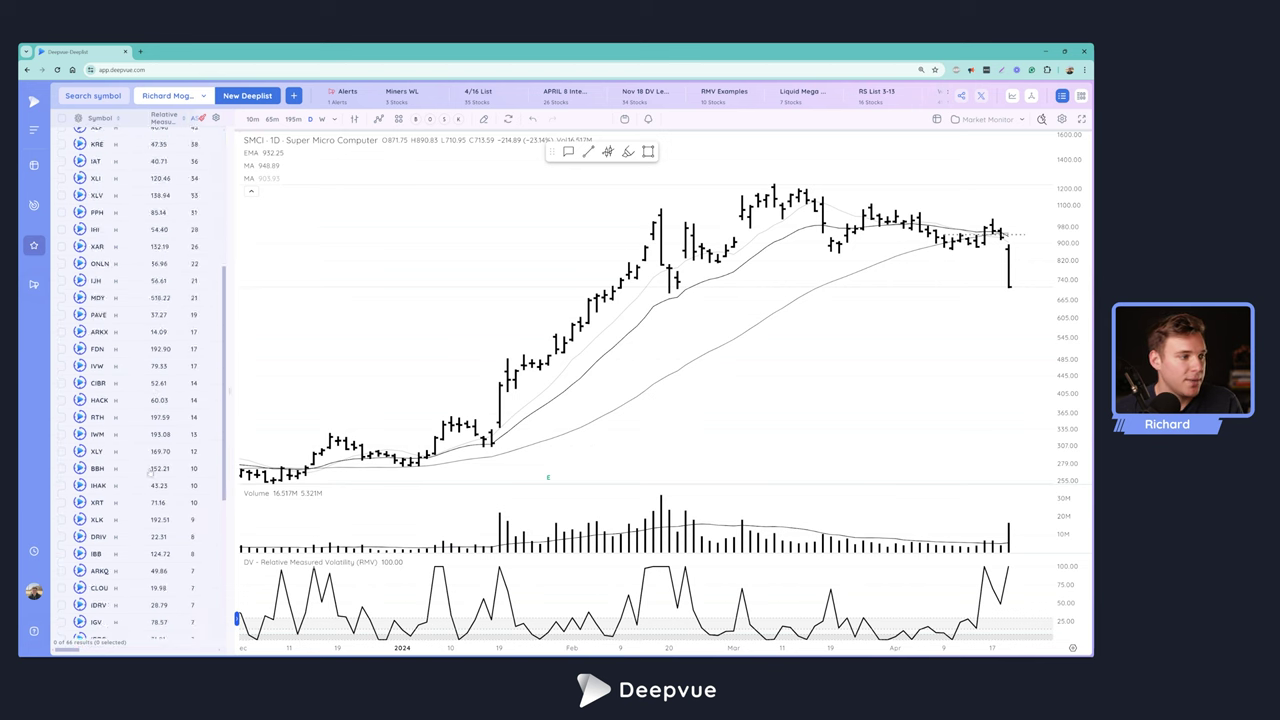
scroll(151, 469, down, 5)
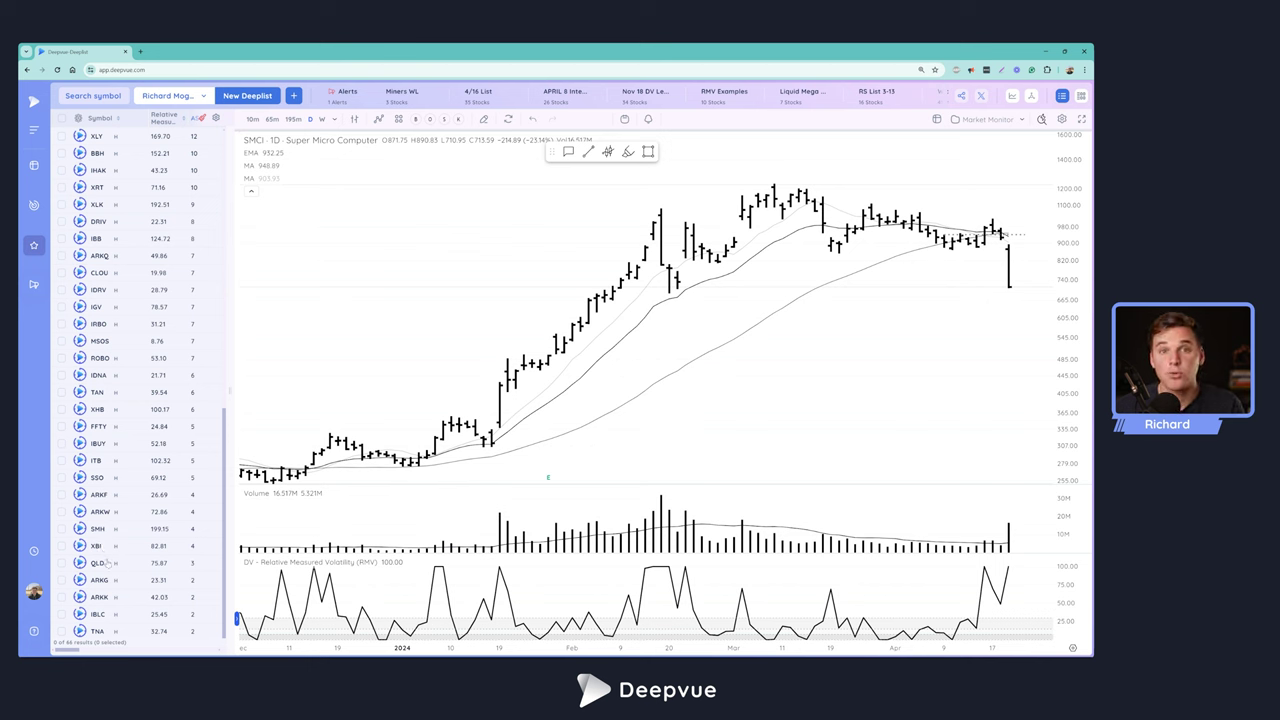
scroll(141, 269, up, 6)
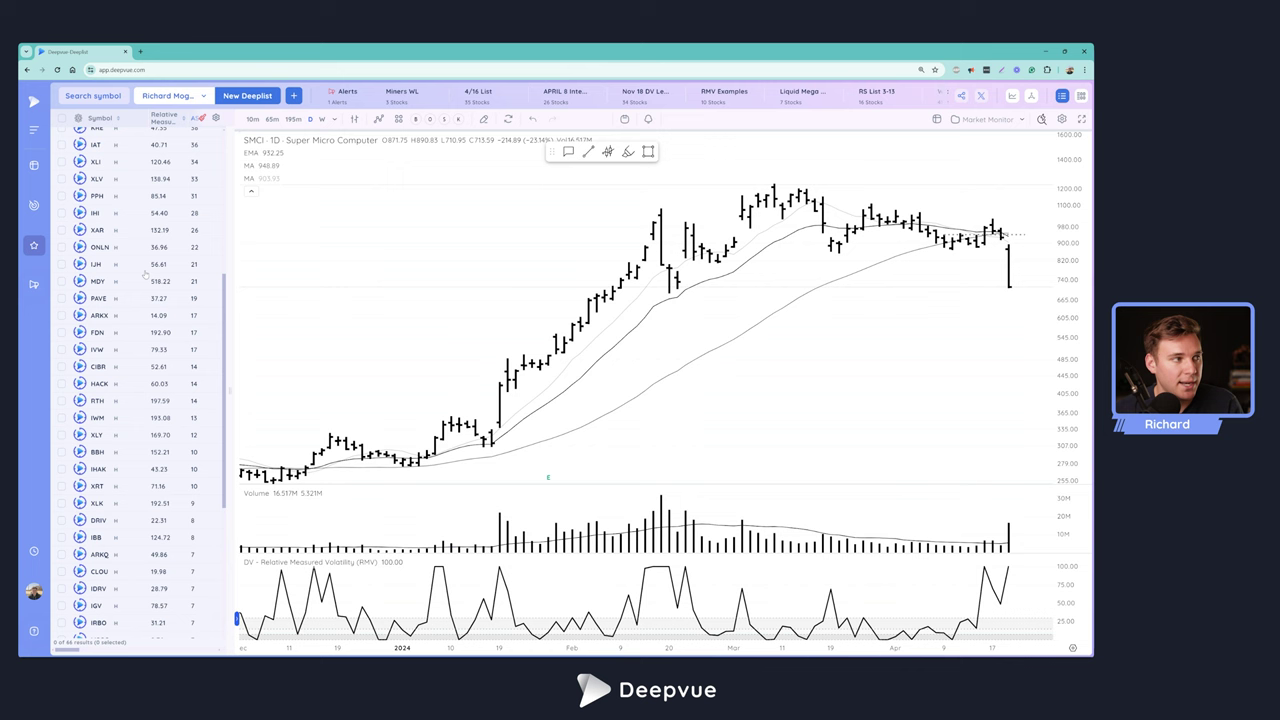
scroll(141, 269, up, 2)
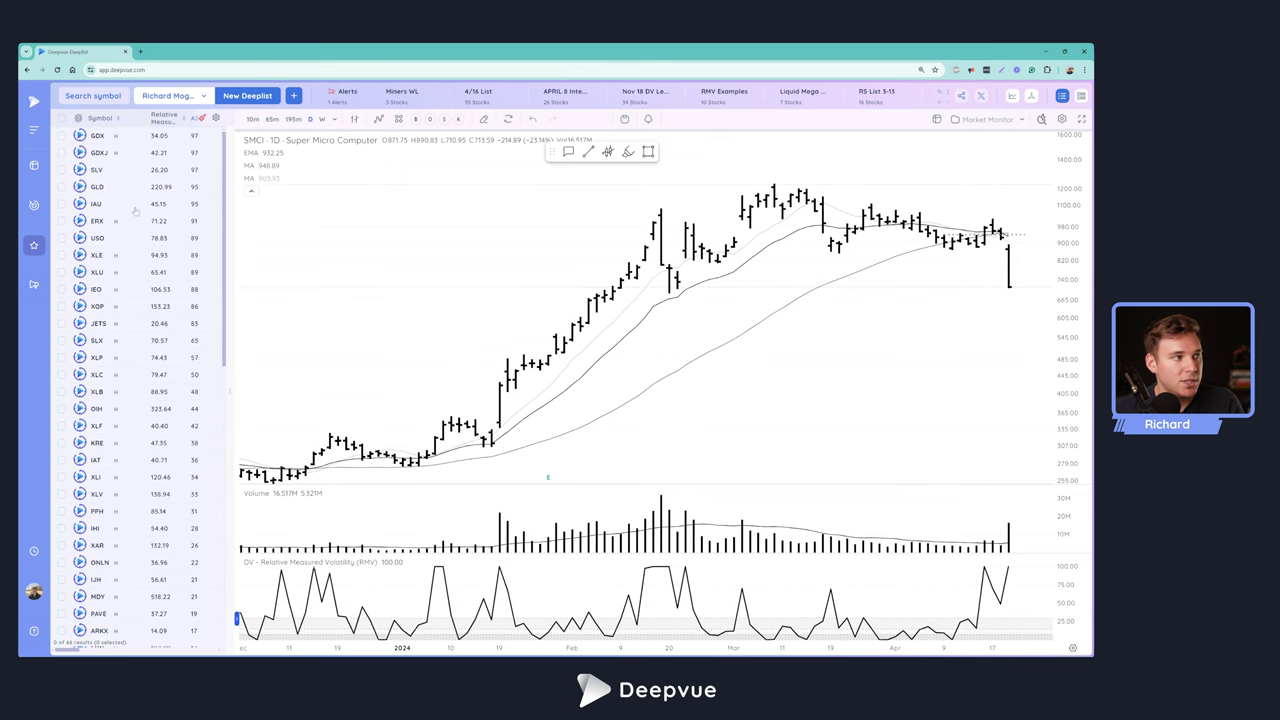
Step: Page through the GDX, GDXJ, GLD and ERX charts, then list GDX's holdings
click(136, 140)
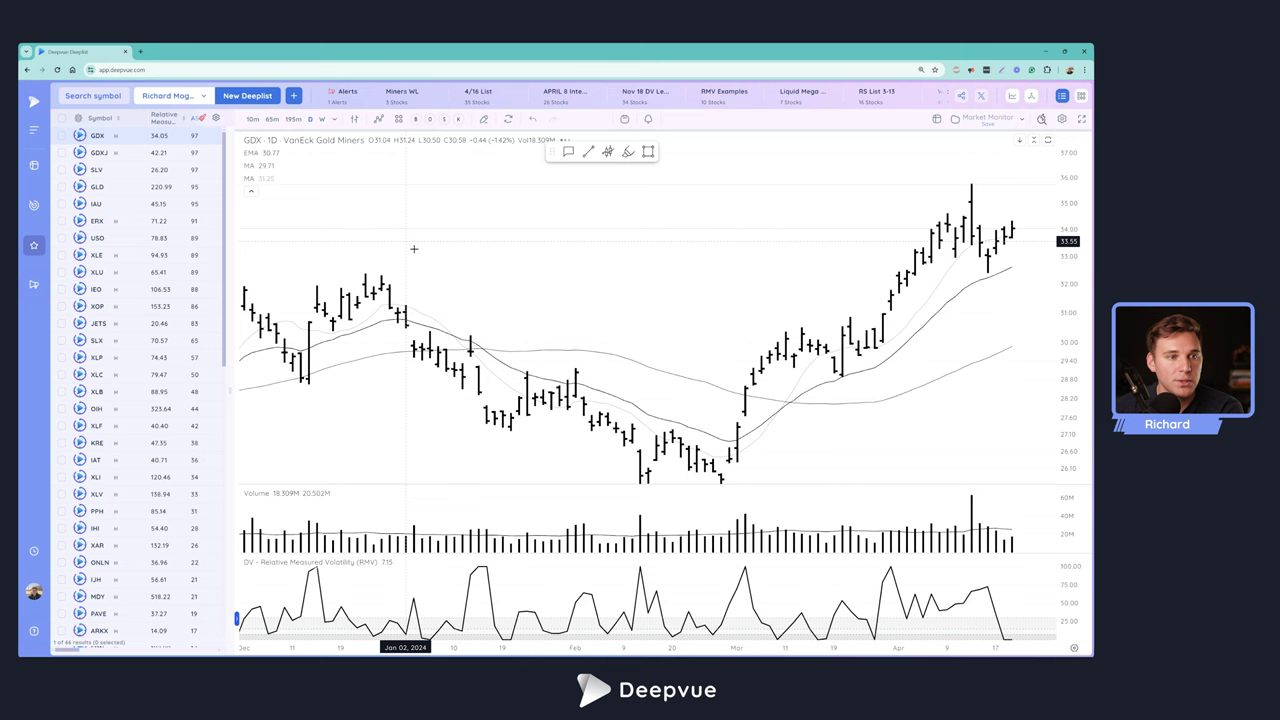
key(Down)
key(Down)
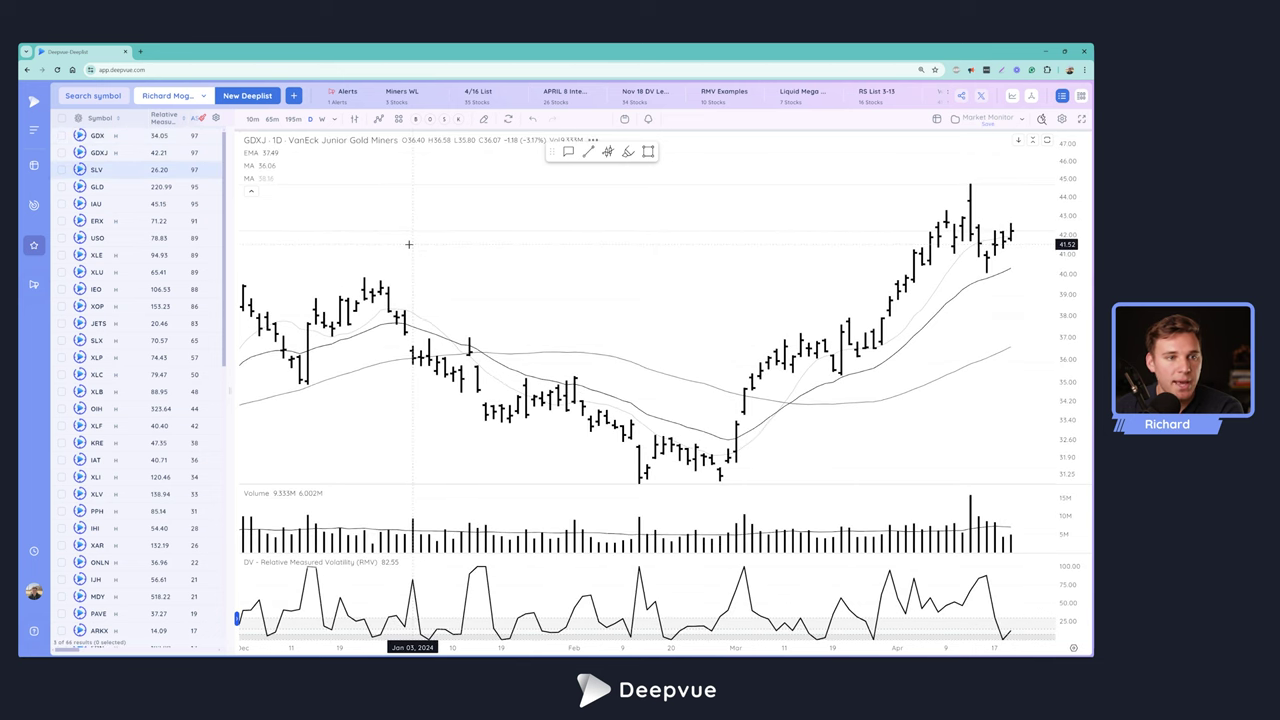
key(Down)
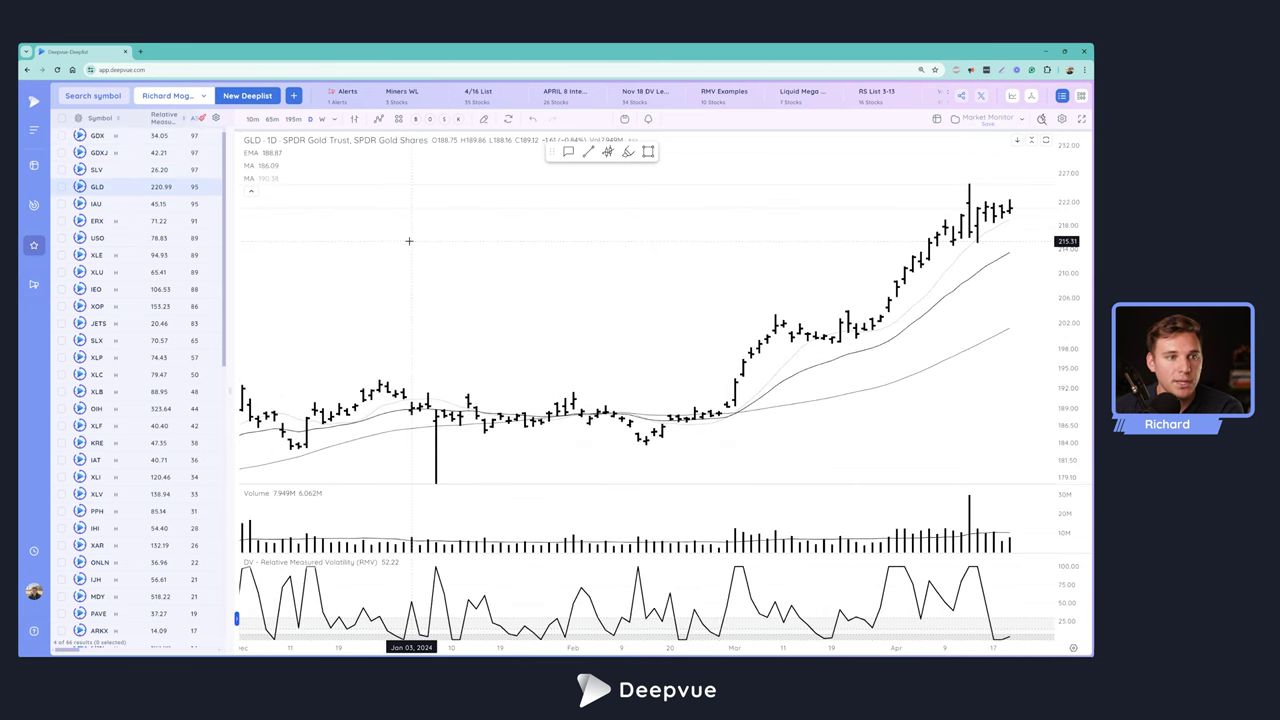
key(Down)
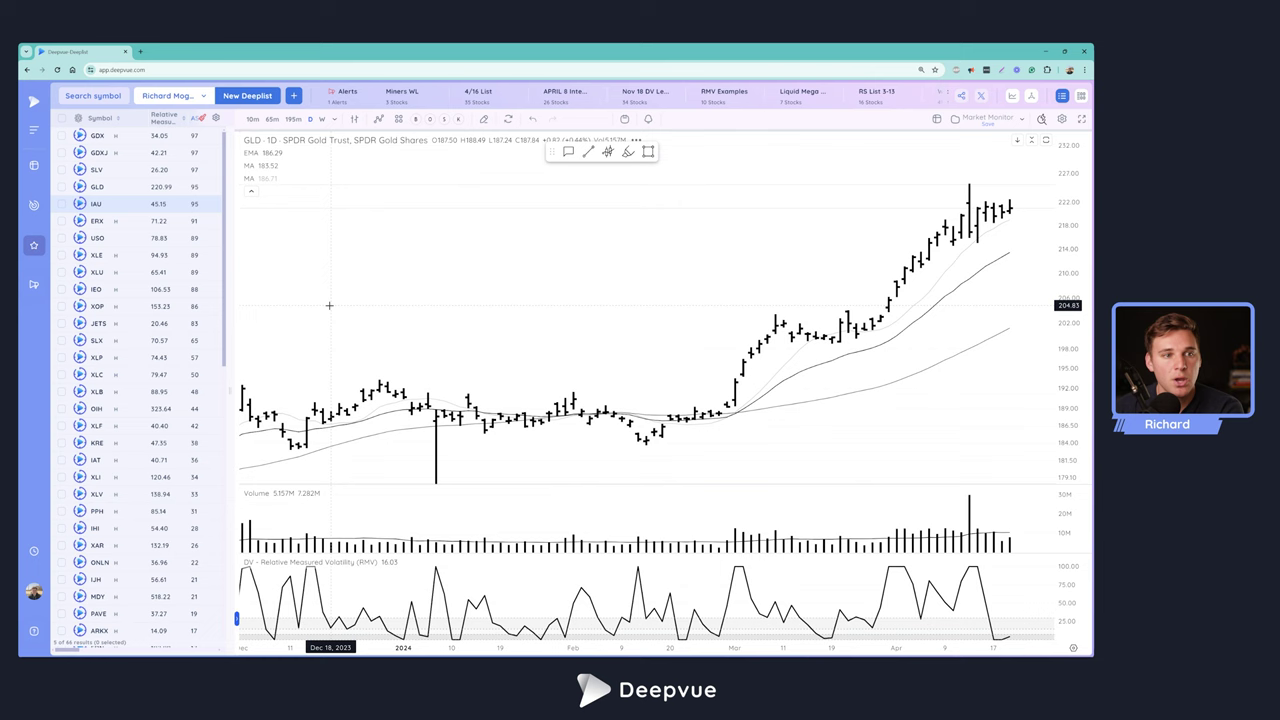
key(Down)
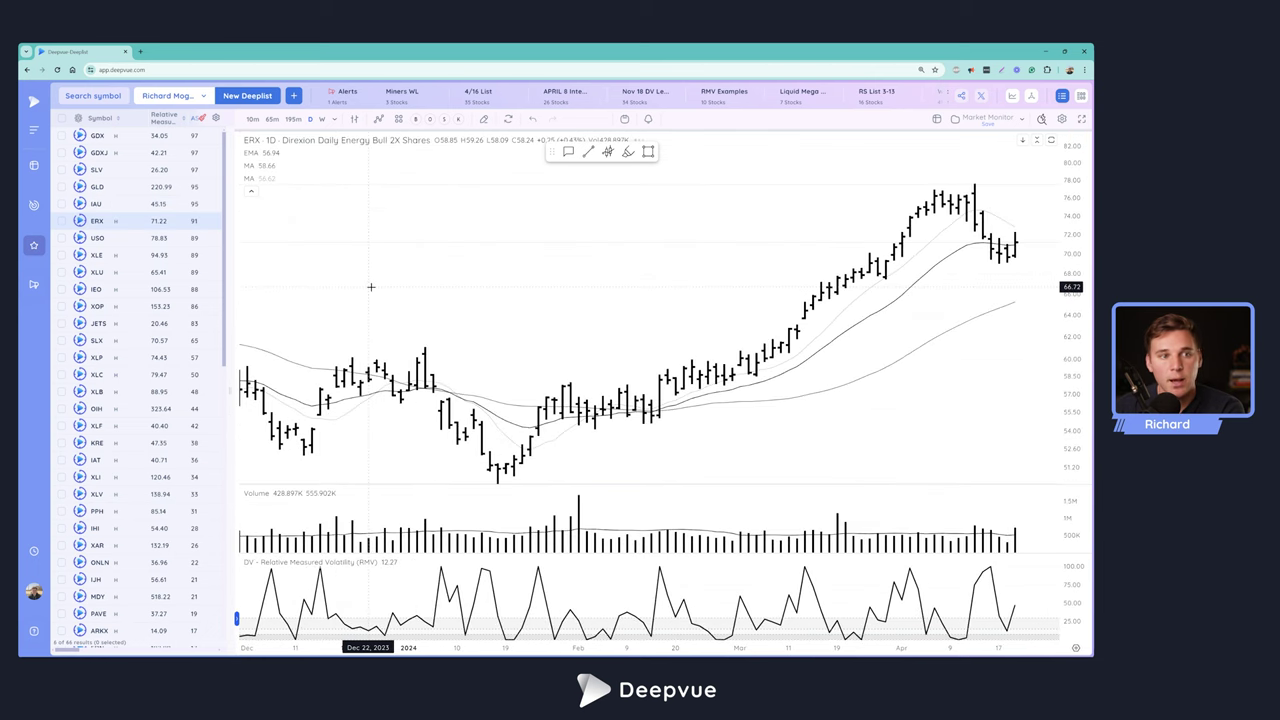
key(Down)
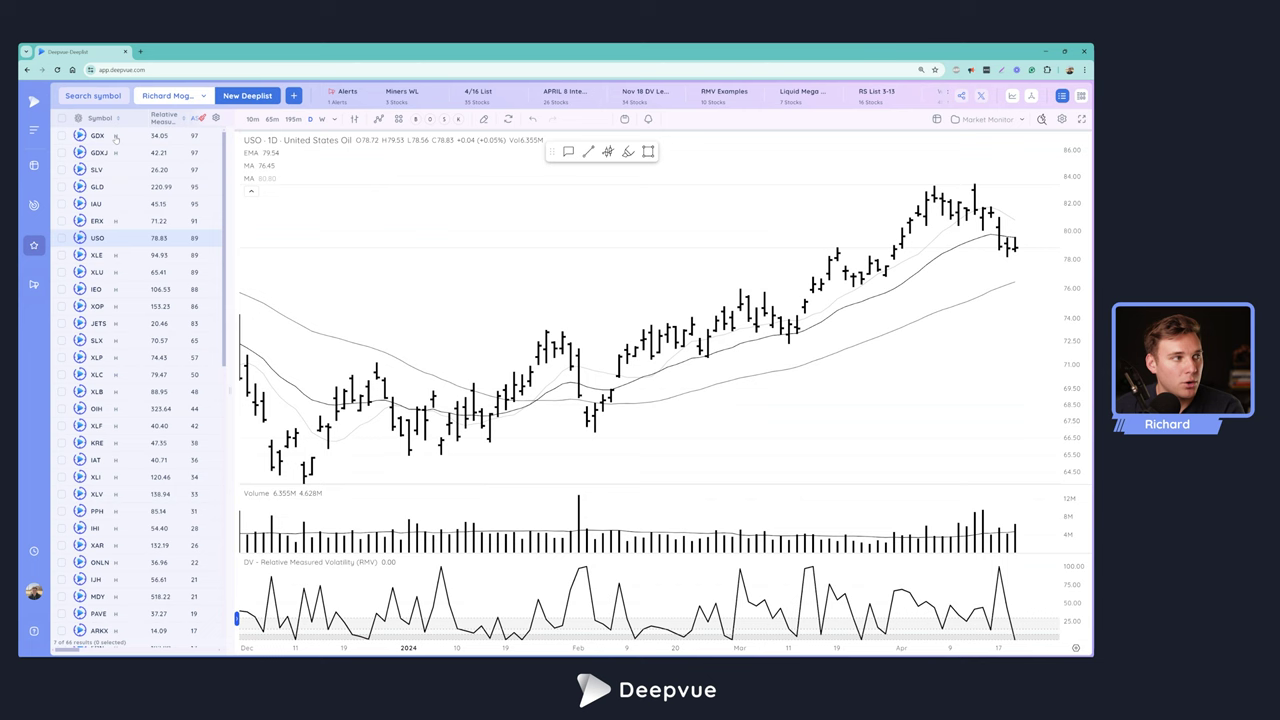
click(115, 137)
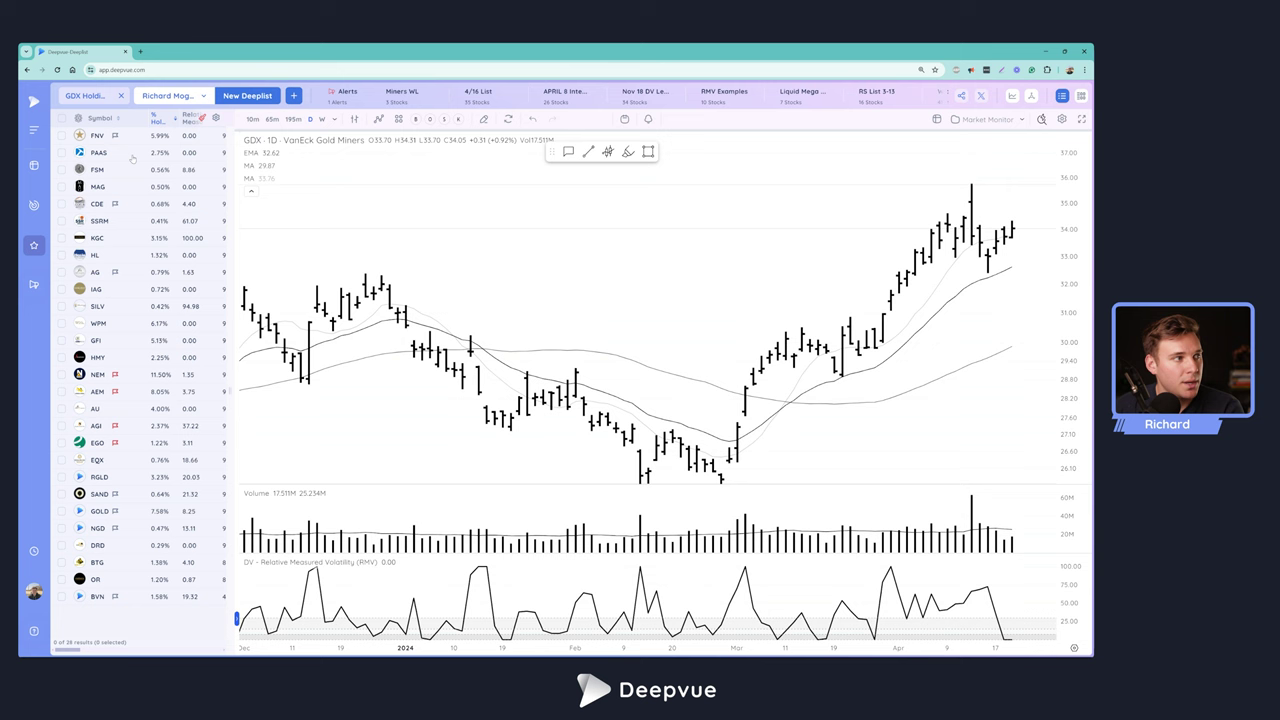
Step: Step through GDX holdings PAAS, FSM, MAG, CDE, SSRM and KGC, then return to PAAS
click(178, 160)
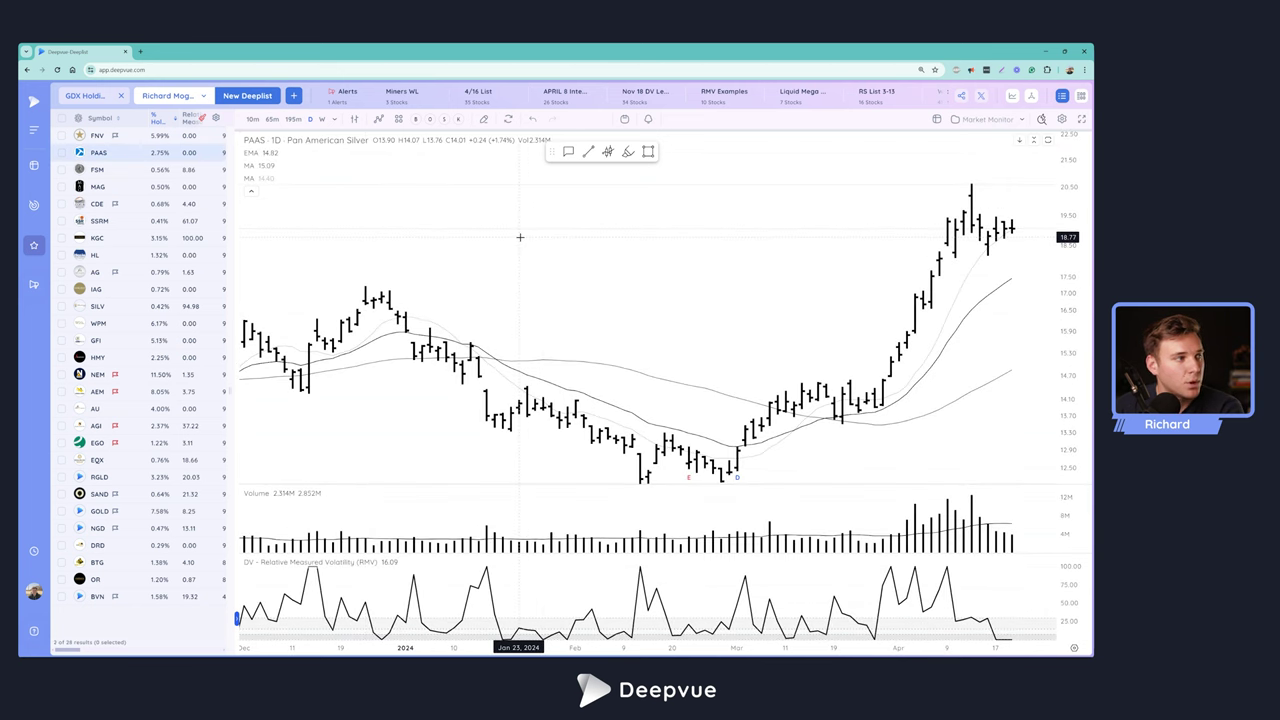
key(Down)
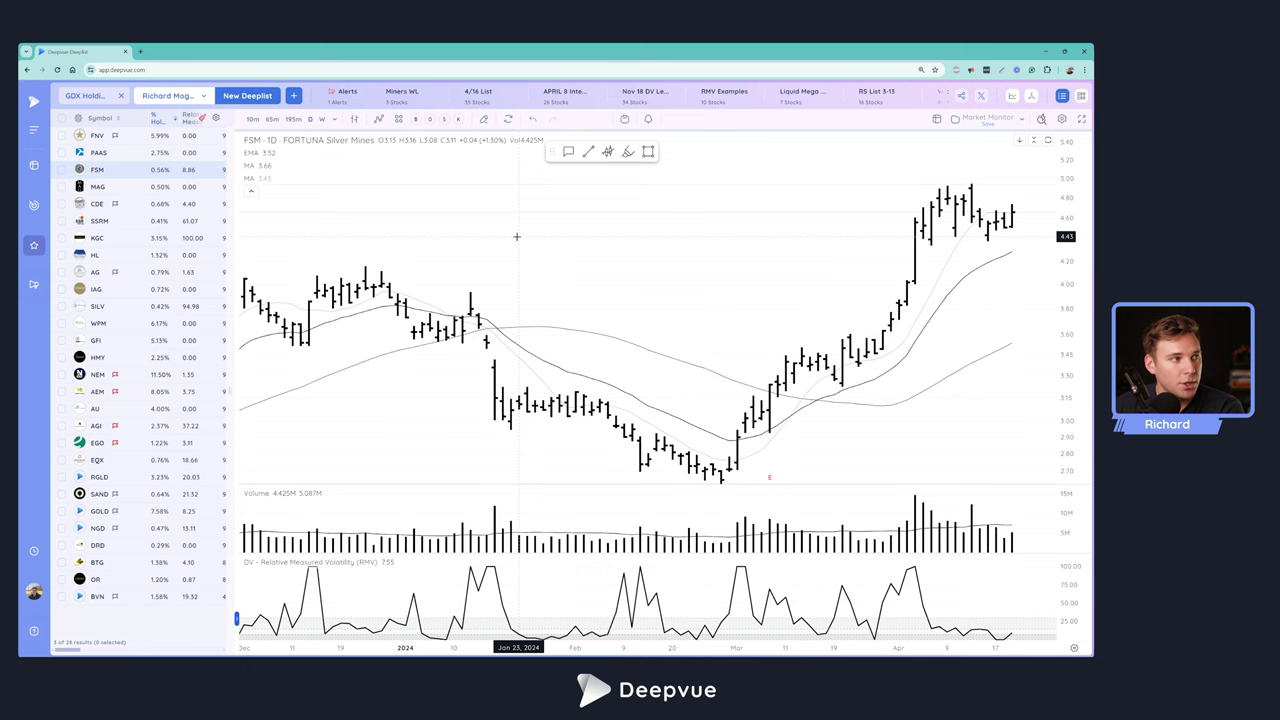
key(Down)
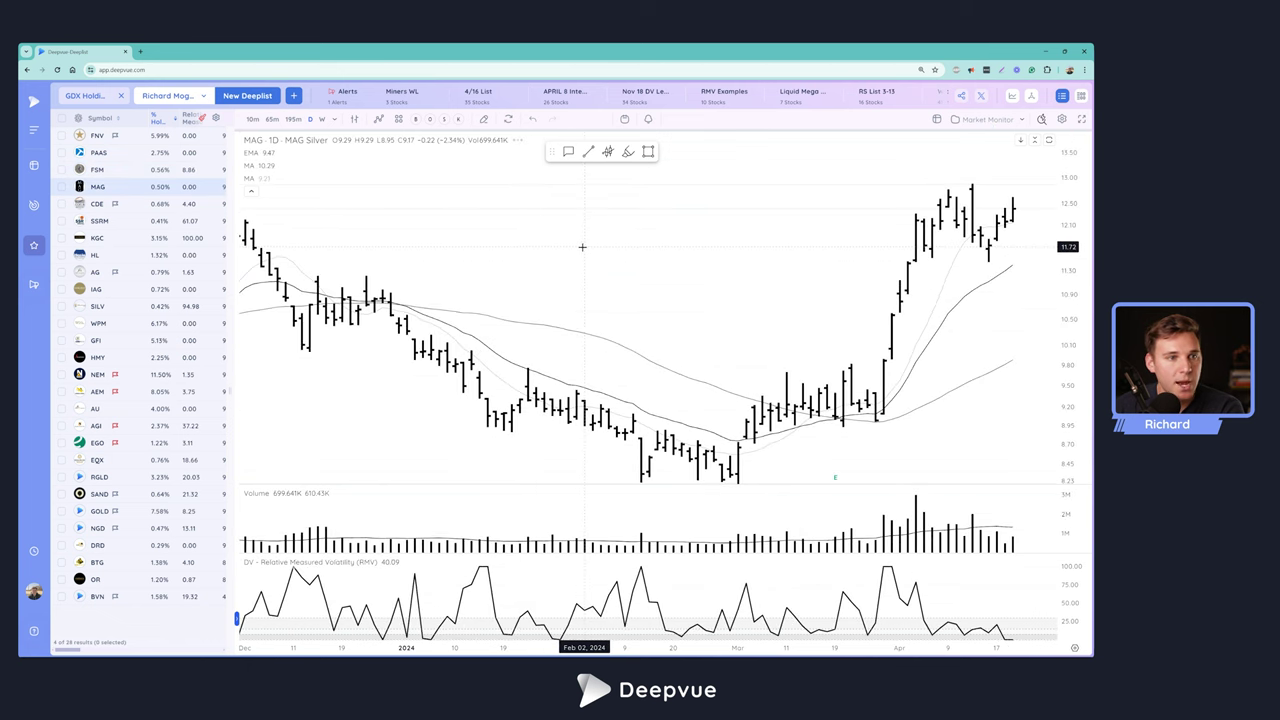
key(Down)
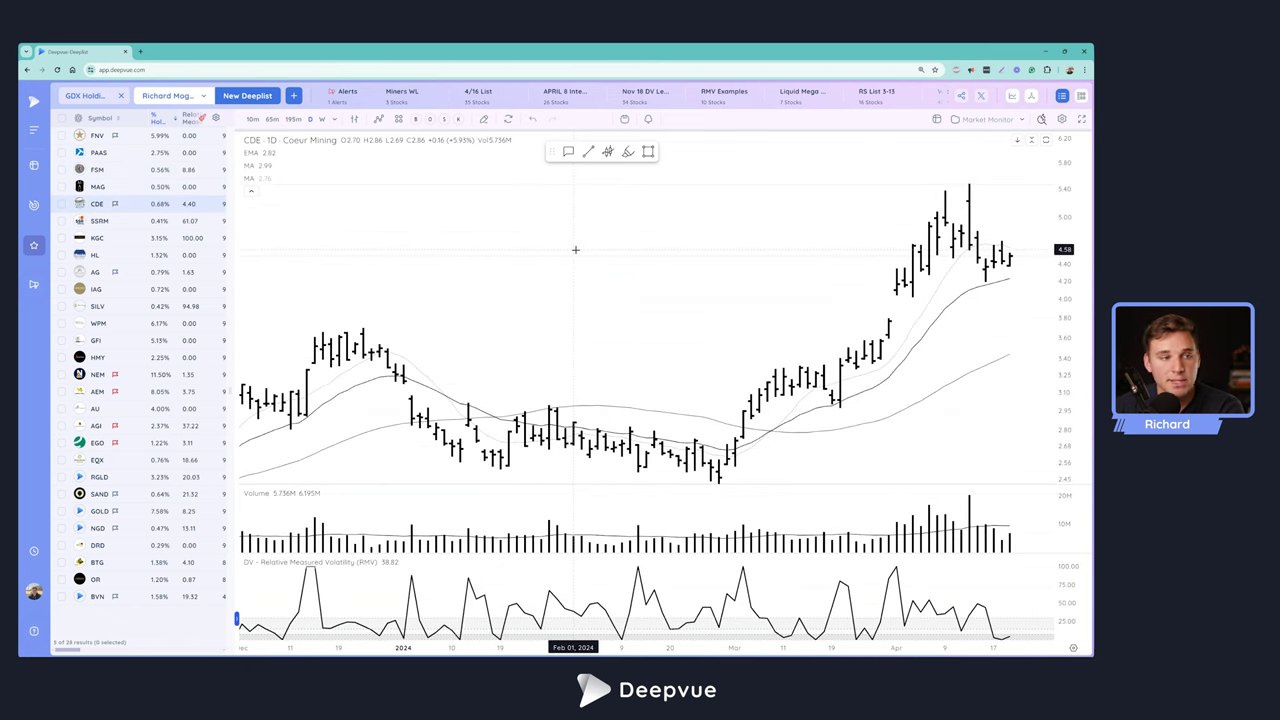
key(Down)
key(Down)
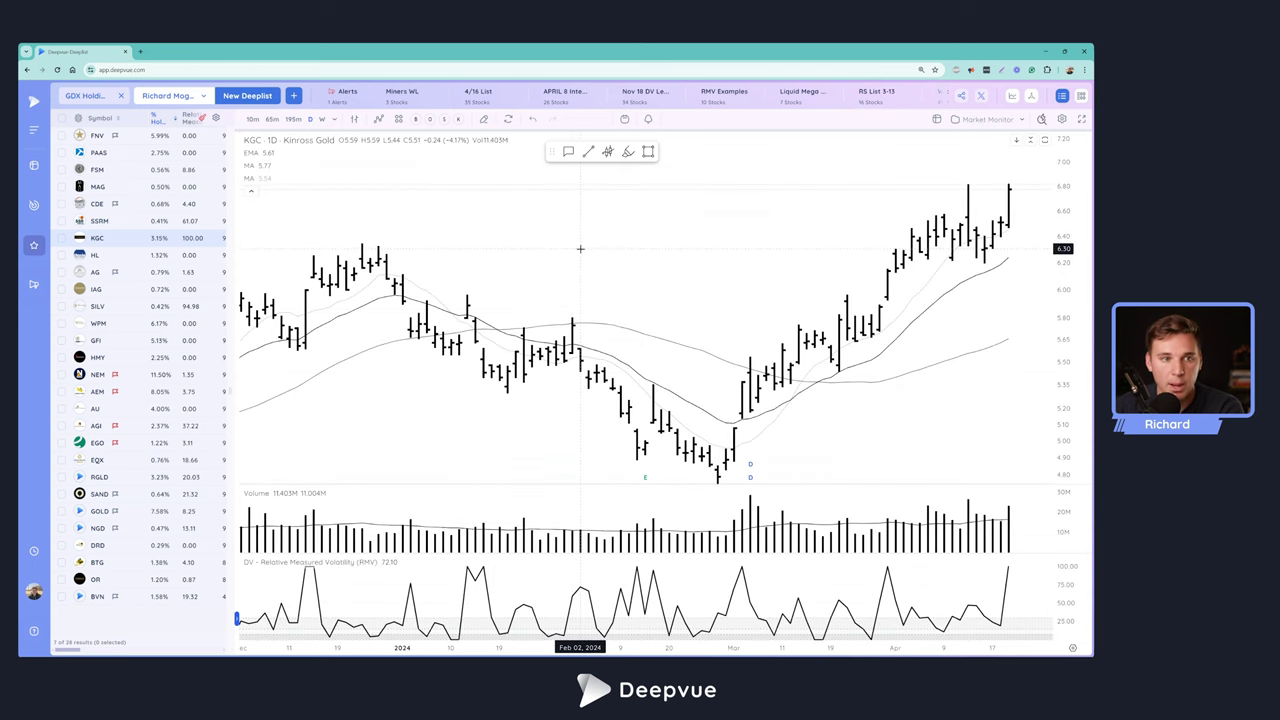
click(110, 153)
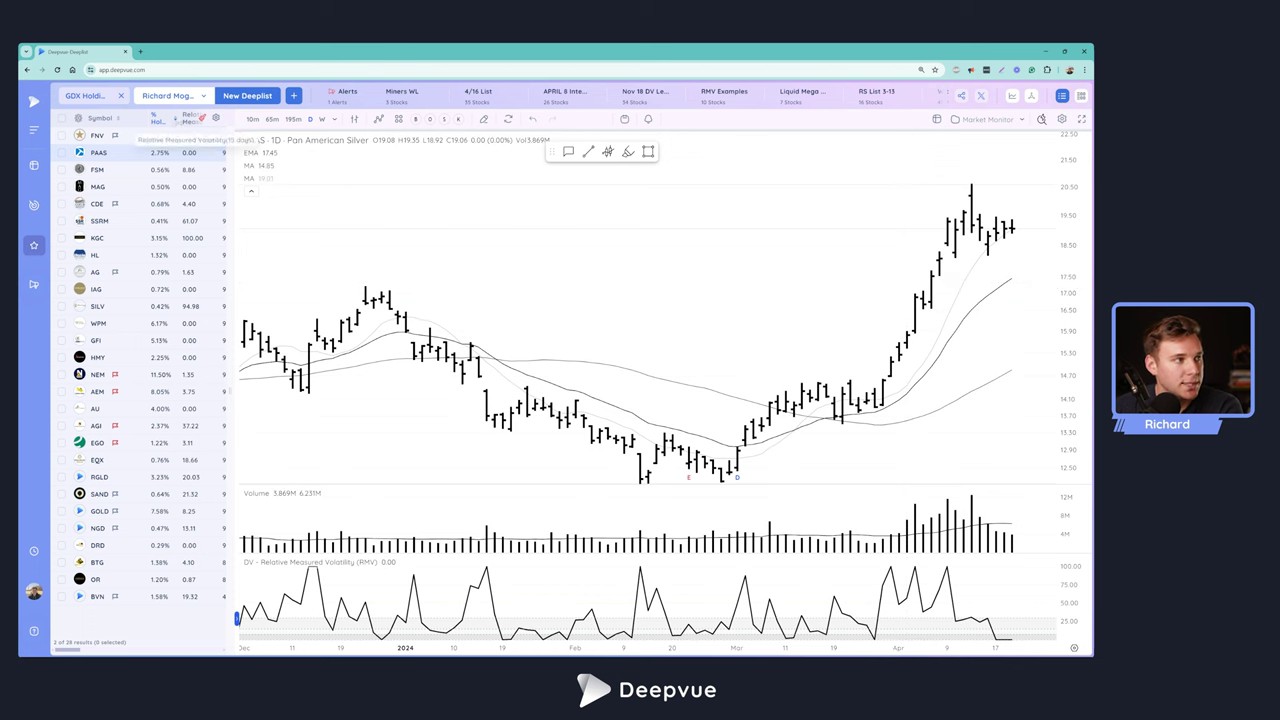
Step: Widen the % Holdings column so its full header is readable
drag(178, 119, 197, 119)
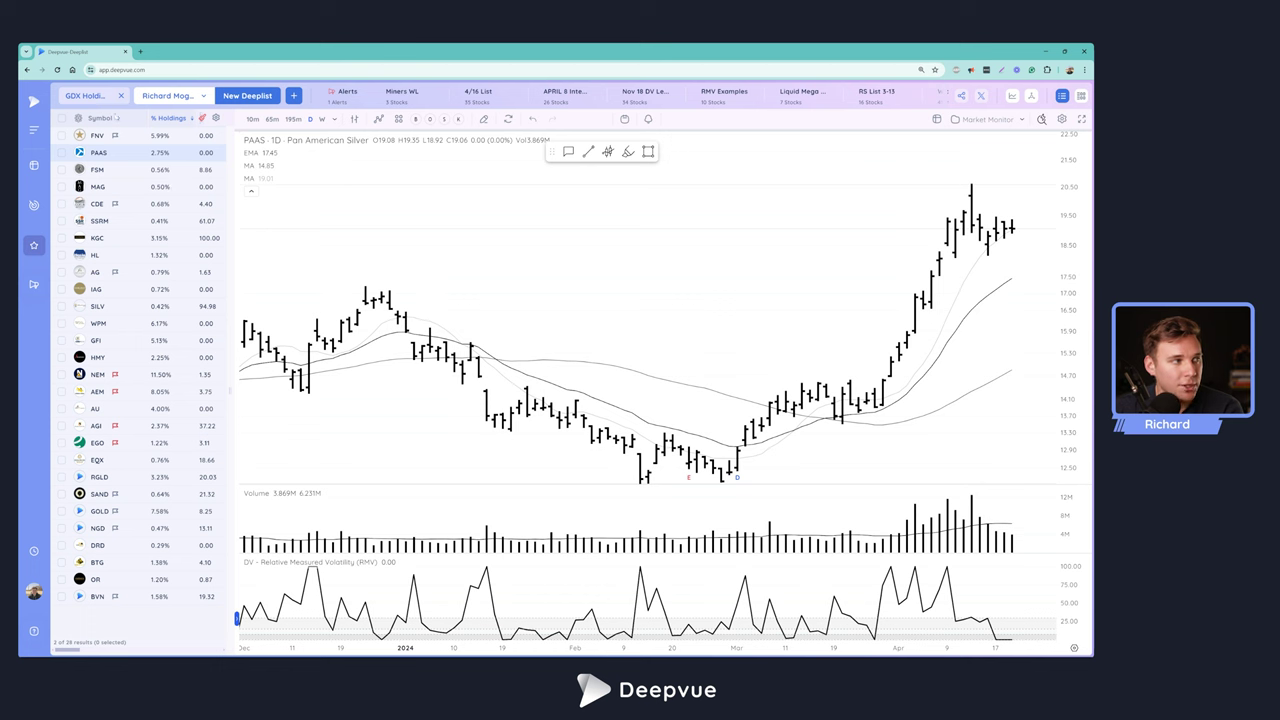
Step: Close the GDX holdings and chart SMH from the ETF list
click(121, 96)
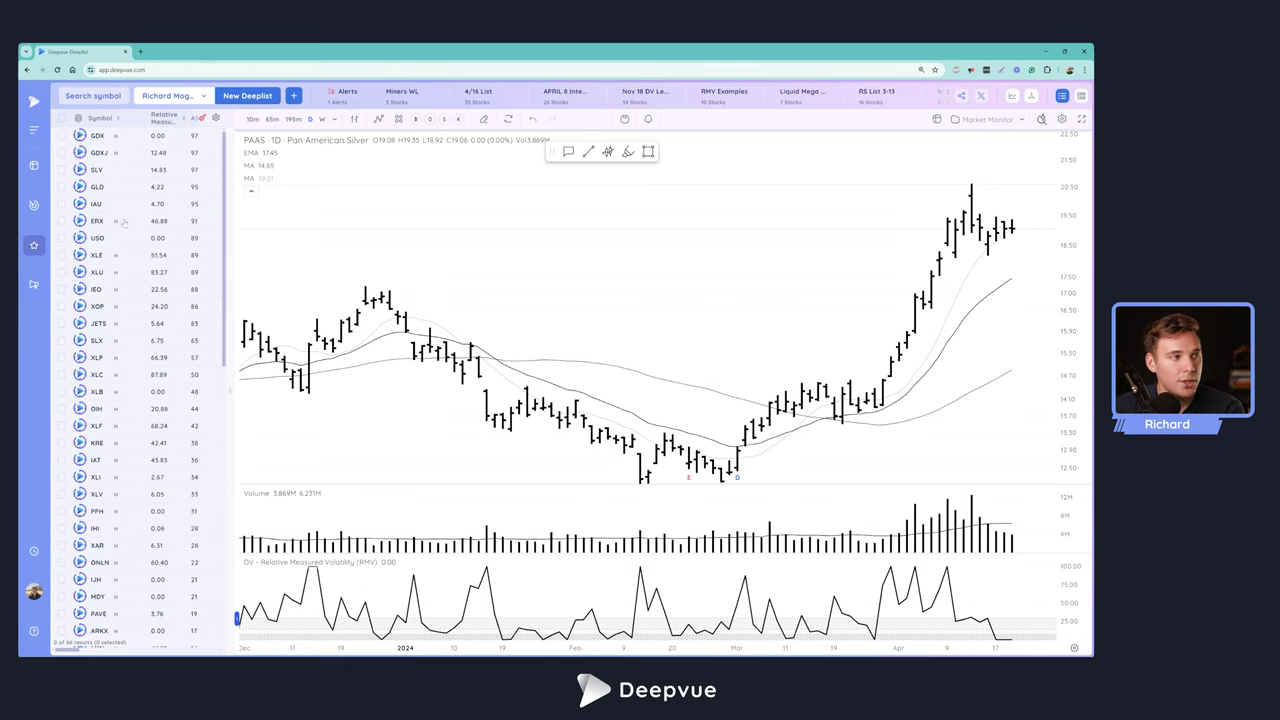
scroll(168, 452, down, 6)
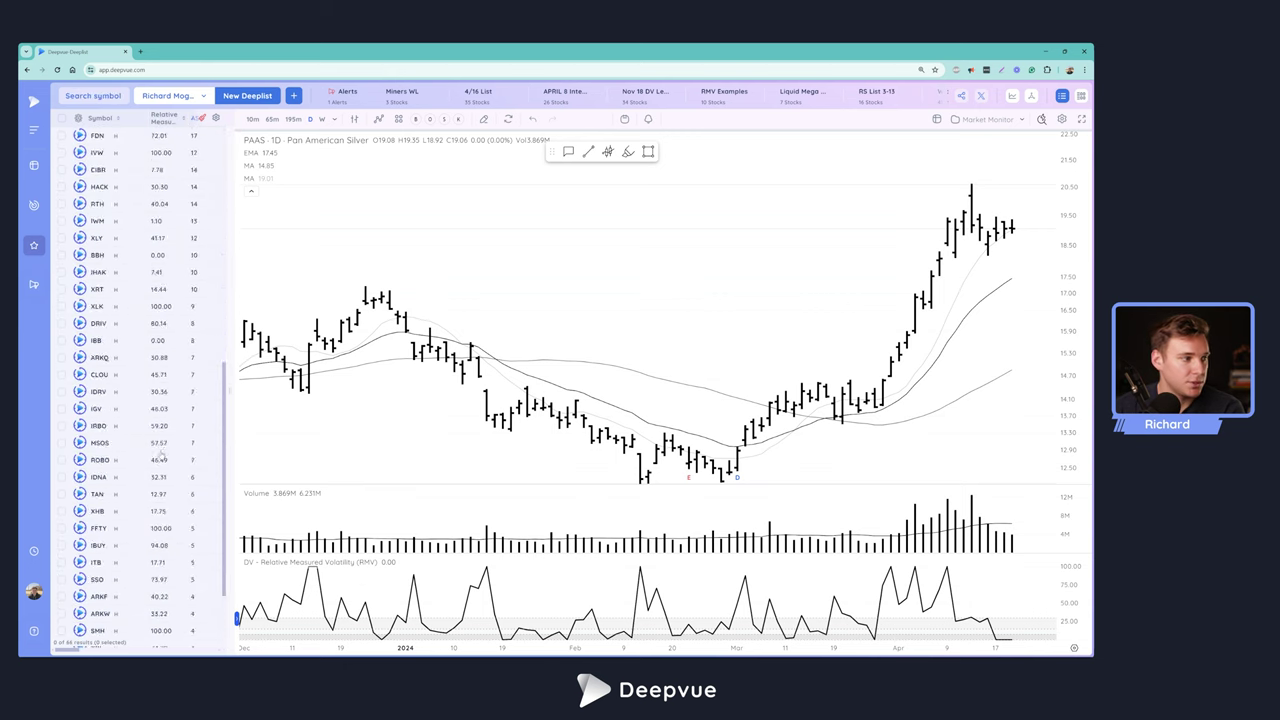
scroll(158, 460, down, 3)
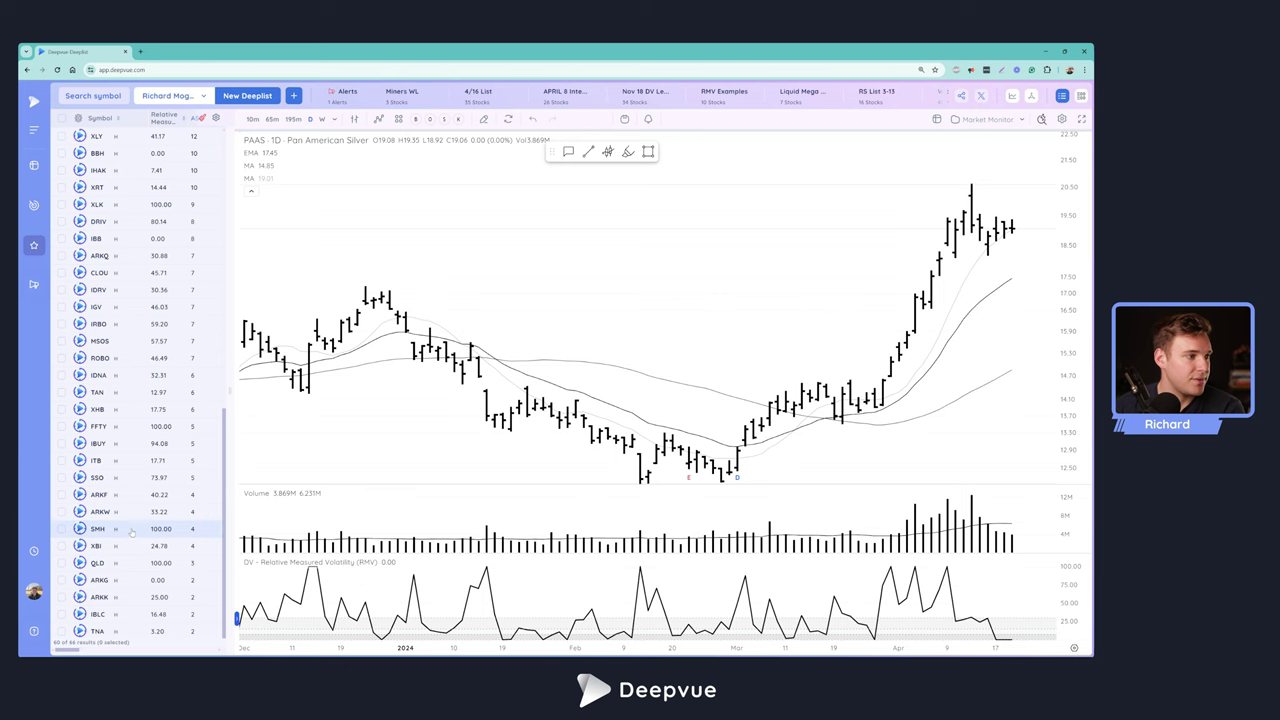
click(131, 531)
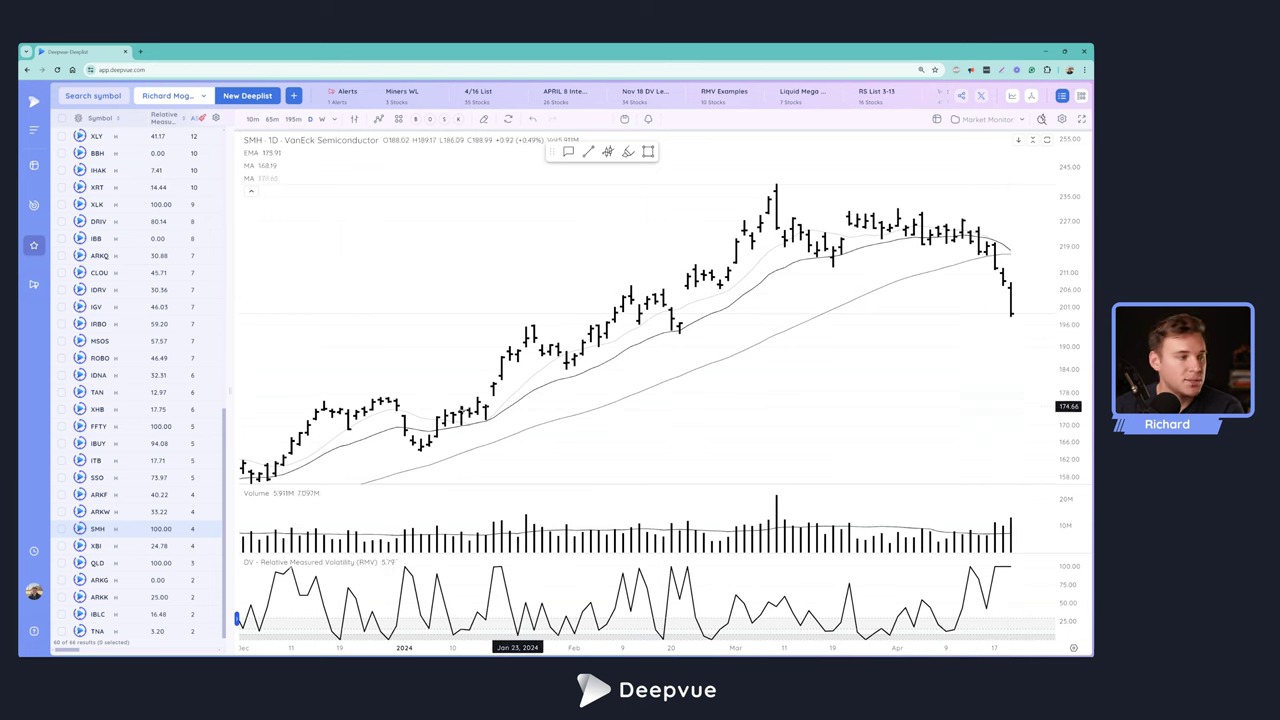
Step: List SMH's holdings and step from MU through ADI, MRVL, TXN and MCHP to QCOM
click(115, 531)
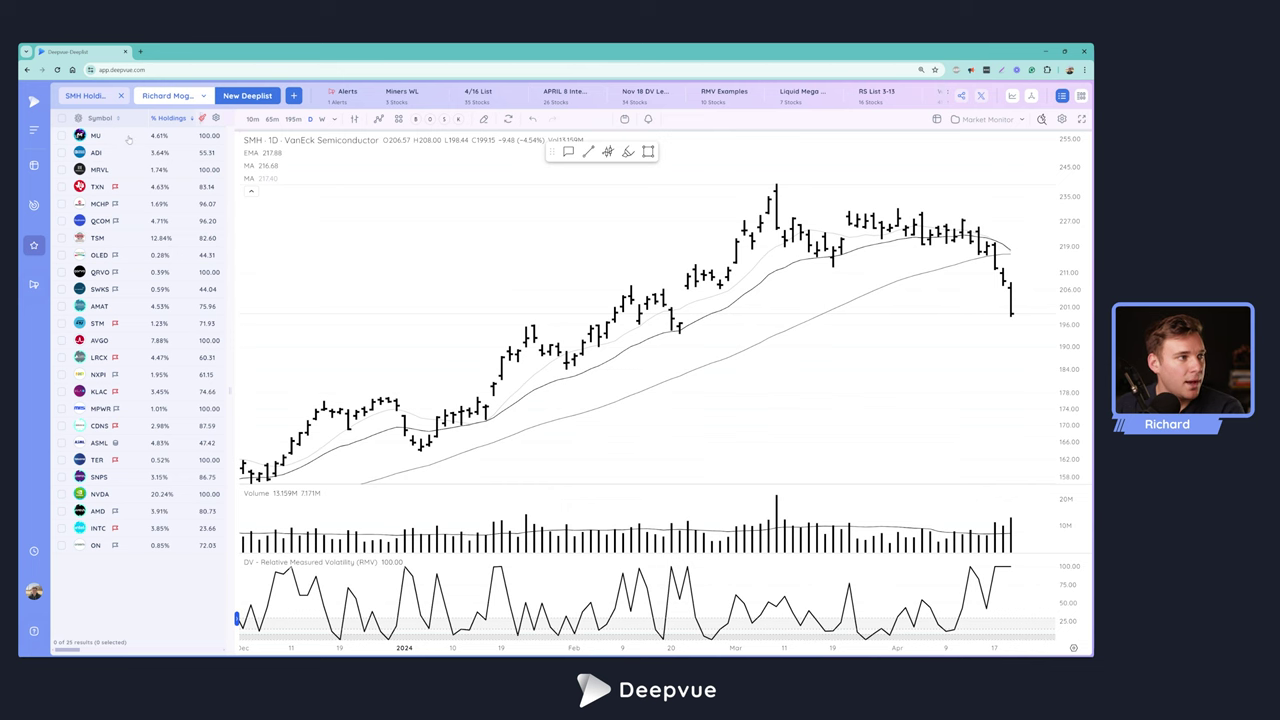
click(171, 135)
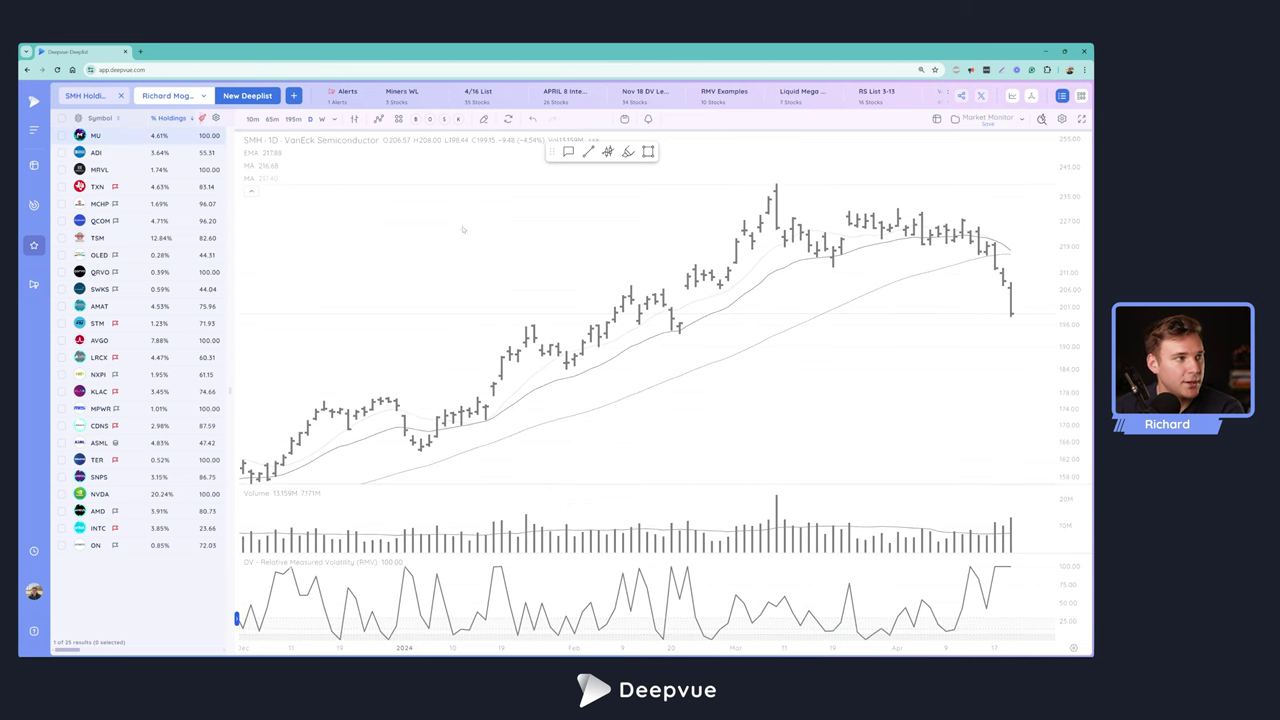
key(Down)
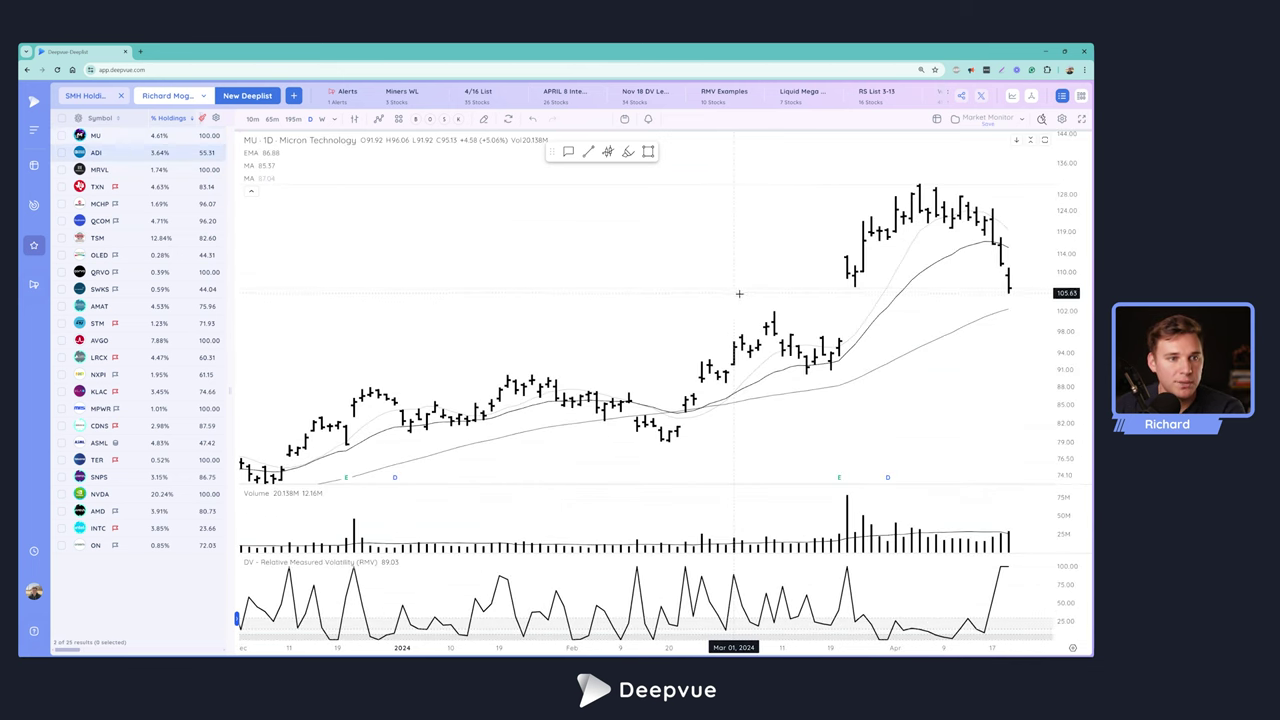
key(Down)
key(Down)
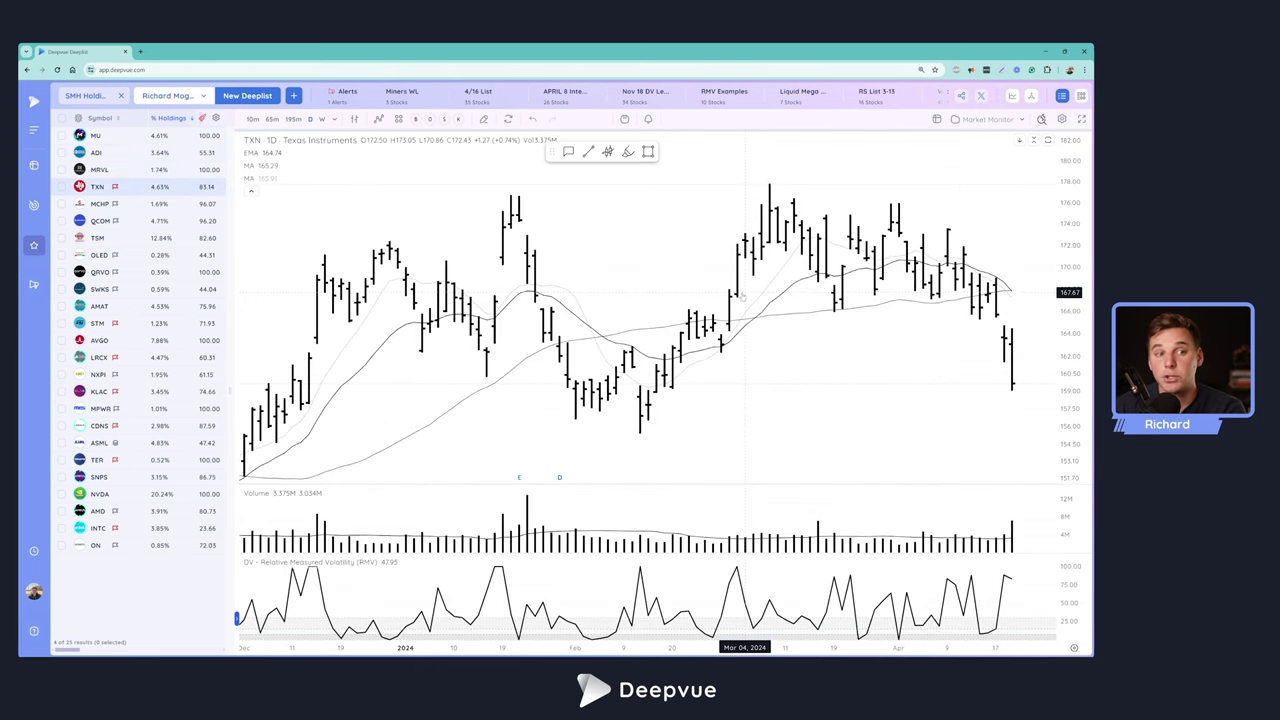
key(Down)
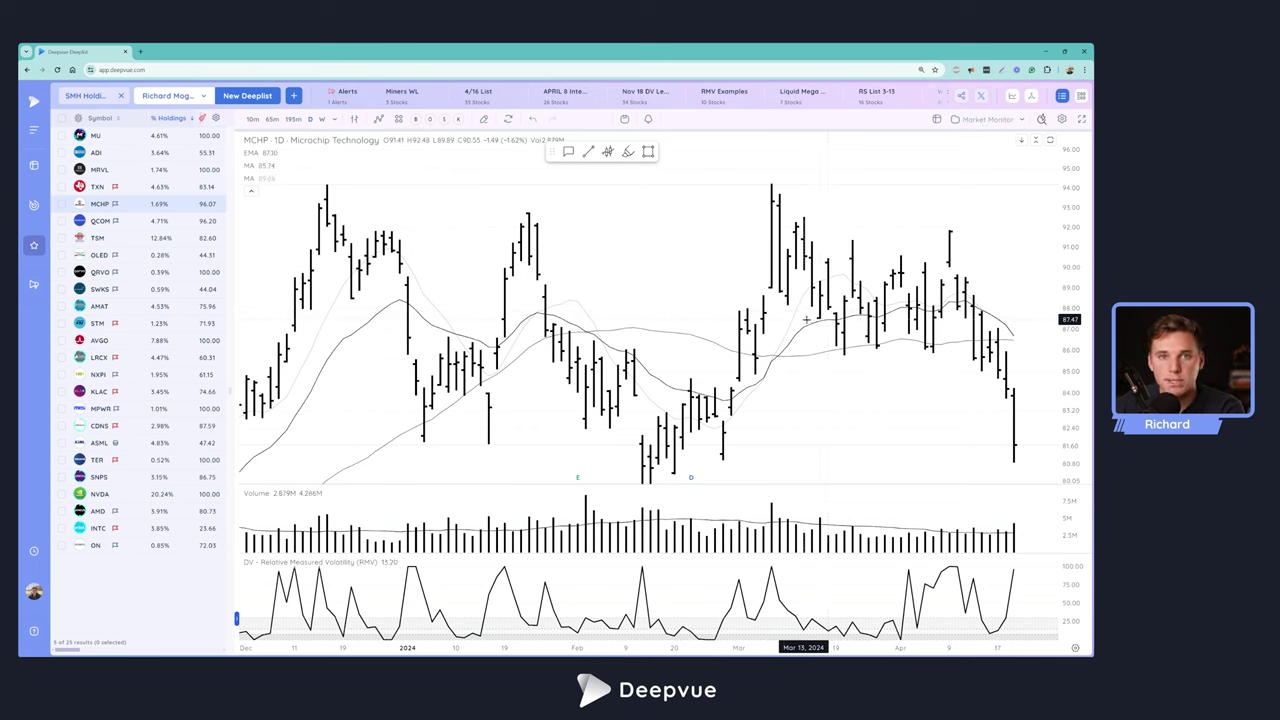
key(Down)
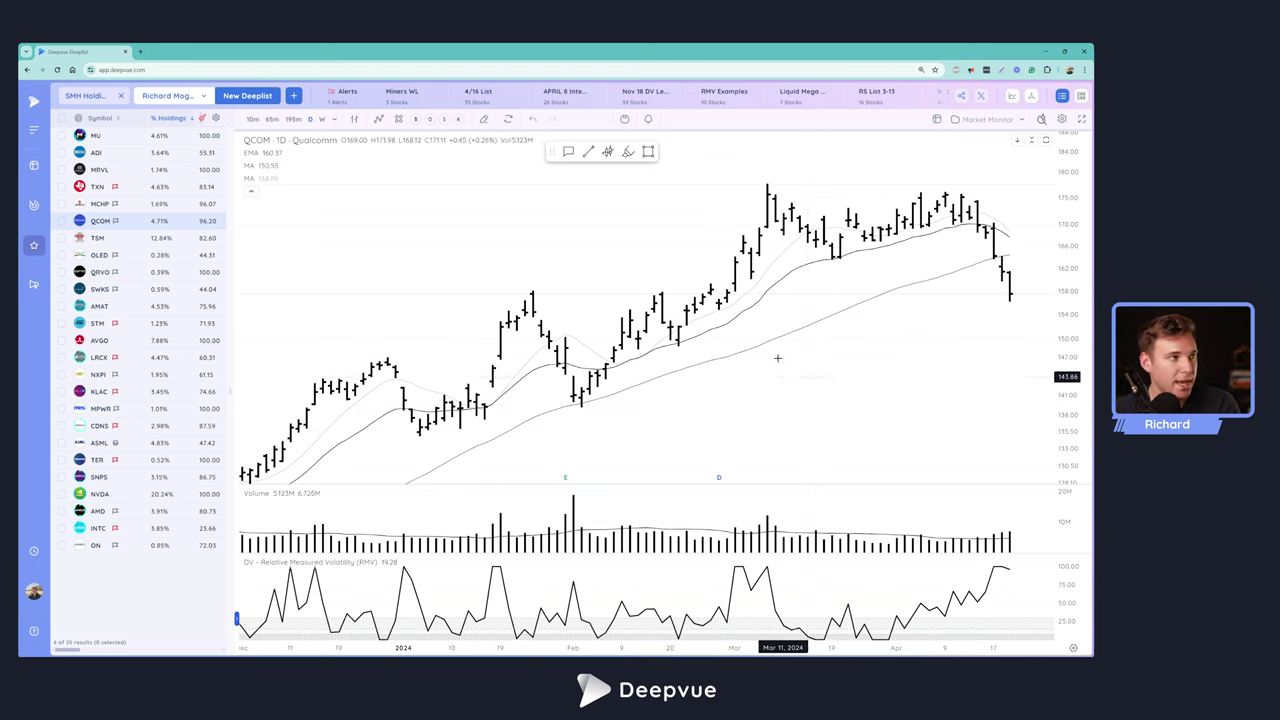
Step: Close the SMH holdings, view XLU's holdings, then close them back to the ETF list
click(121, 96)
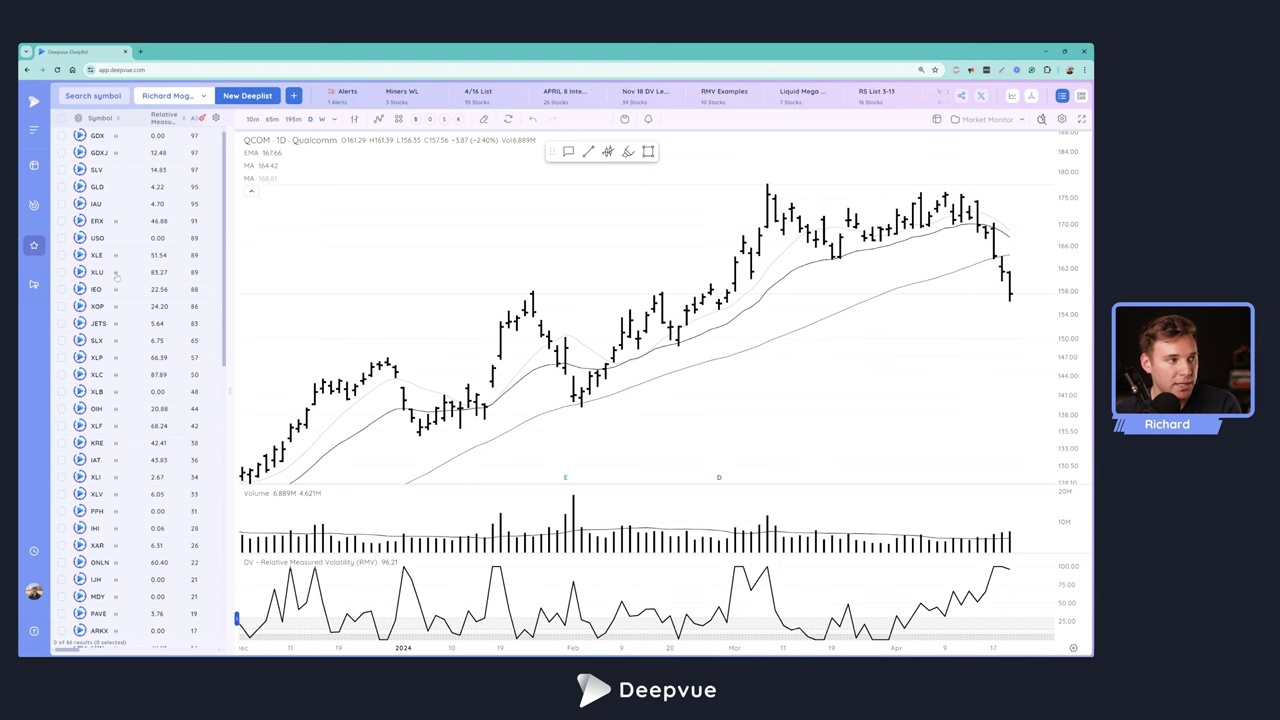
click(116, 272)
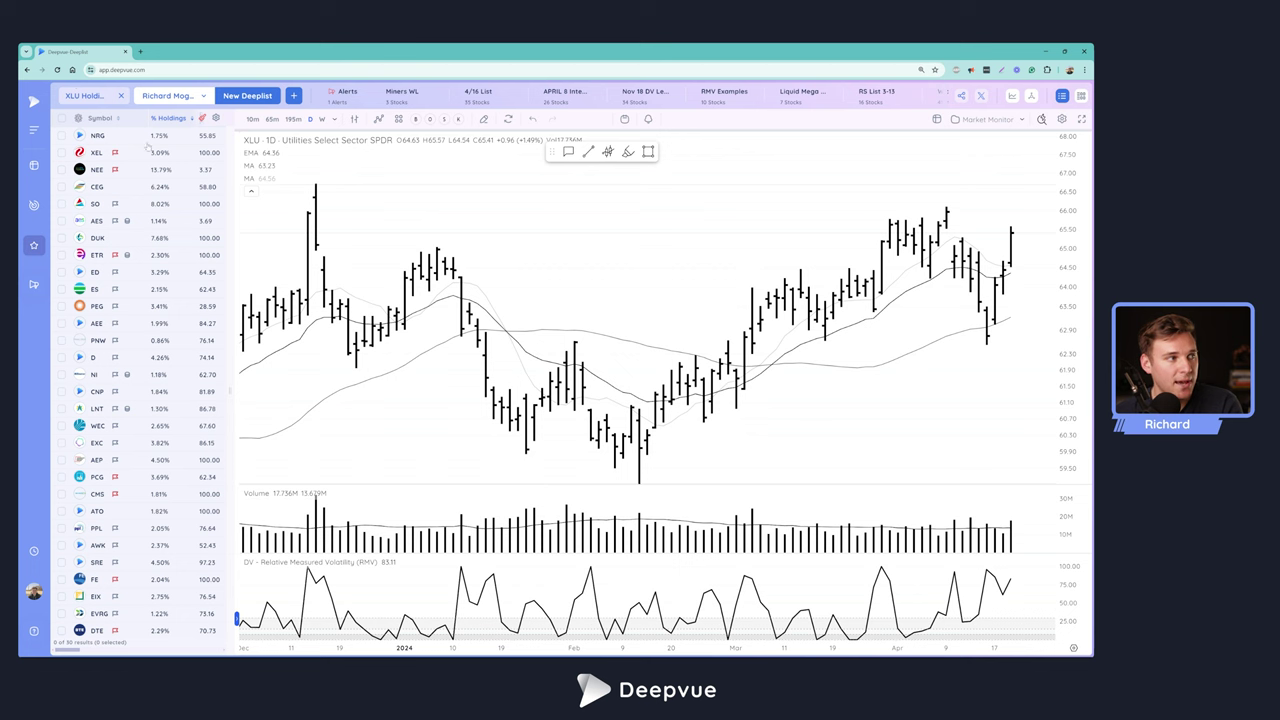
click(121, 96)
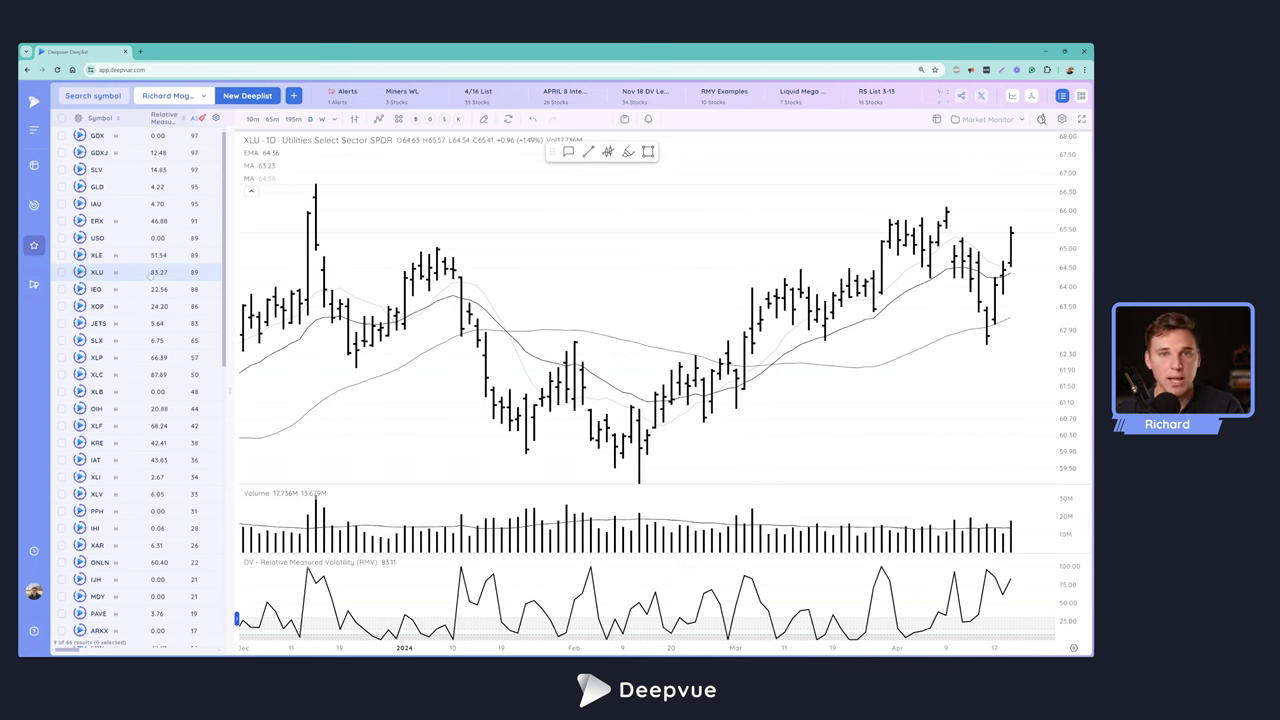
Step: Show the deeplist presets menu and scroll through the preset lists
click(205, 100)
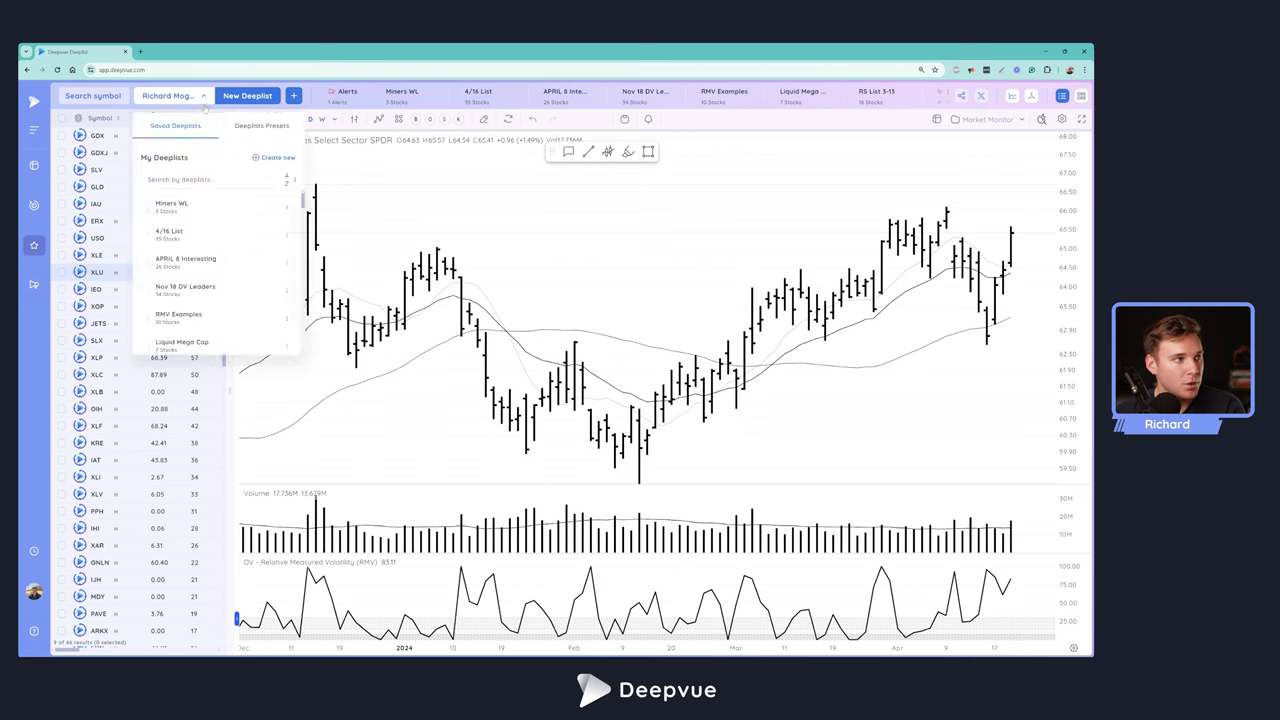
click(255, 125)
mouse_move(255, 212)
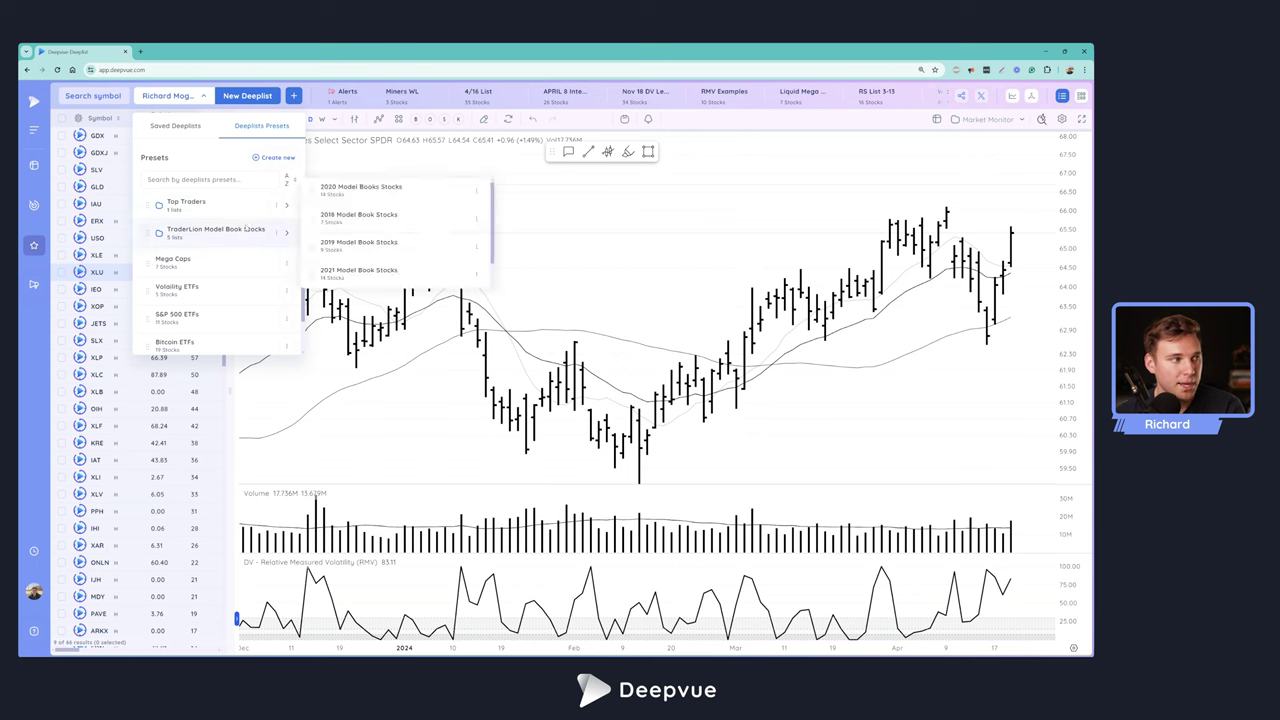
scroll(232, 323, down, 1)
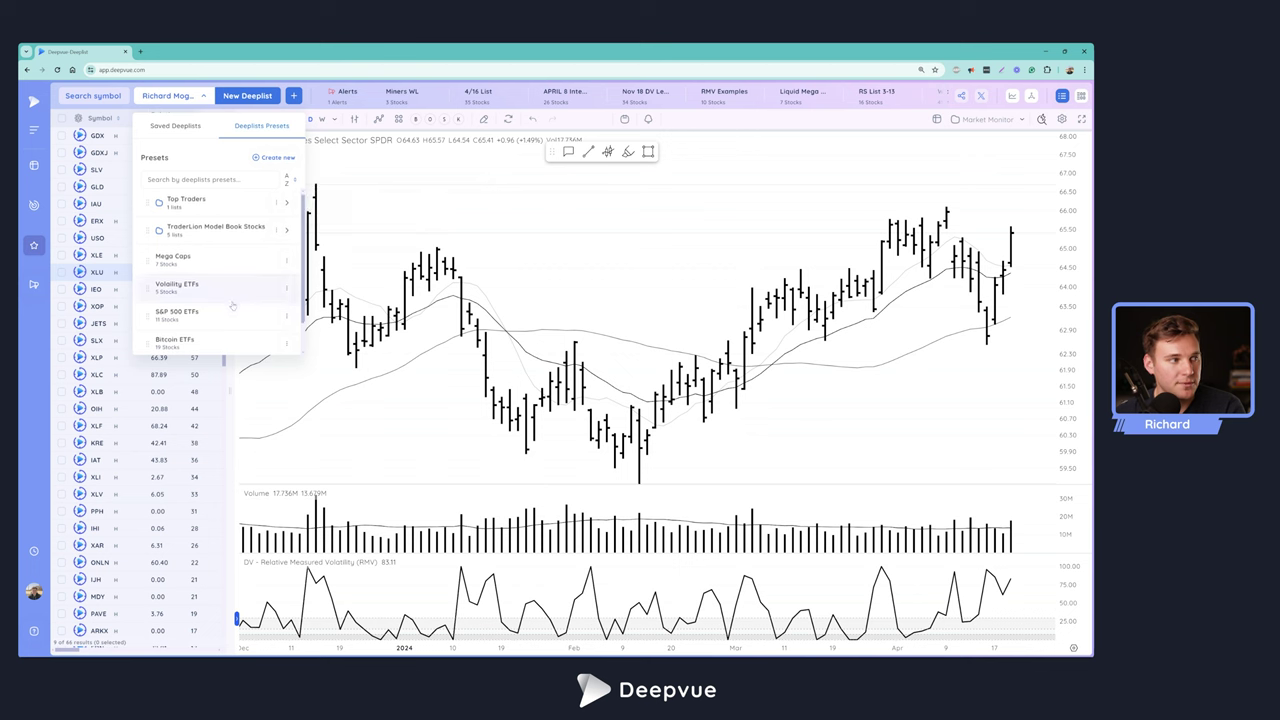
scroll(235, 268, up, 2)
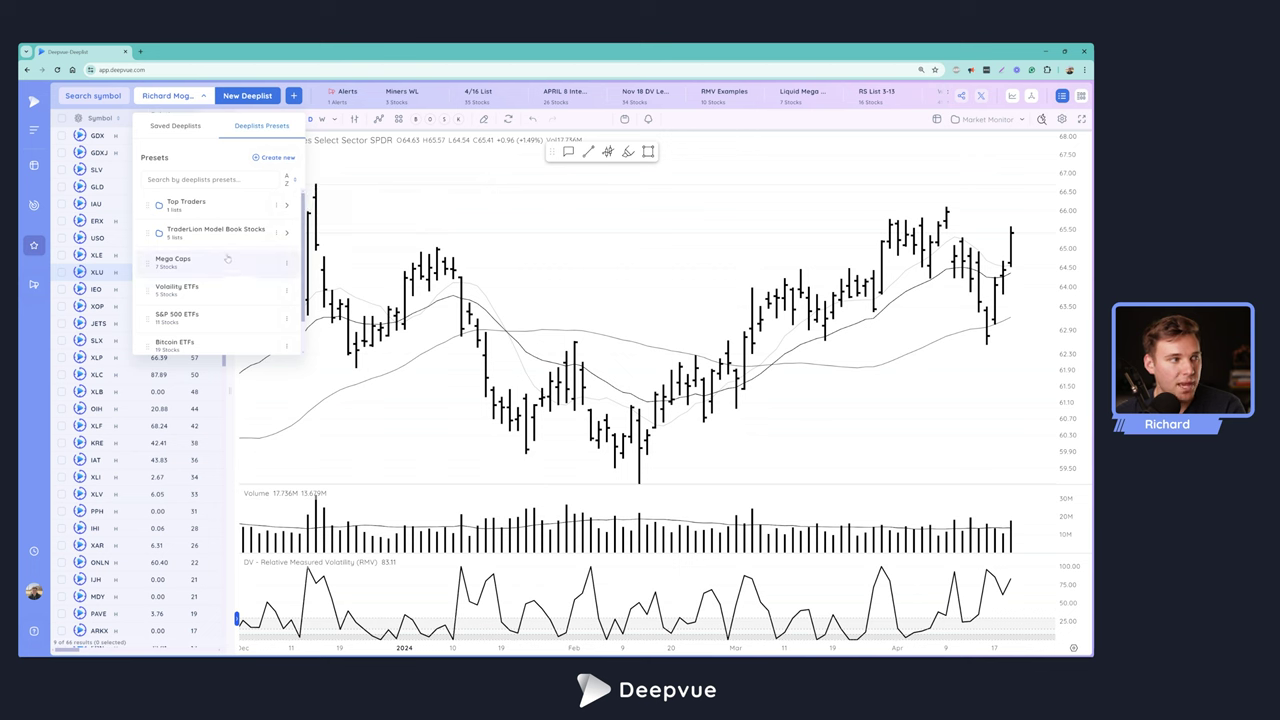